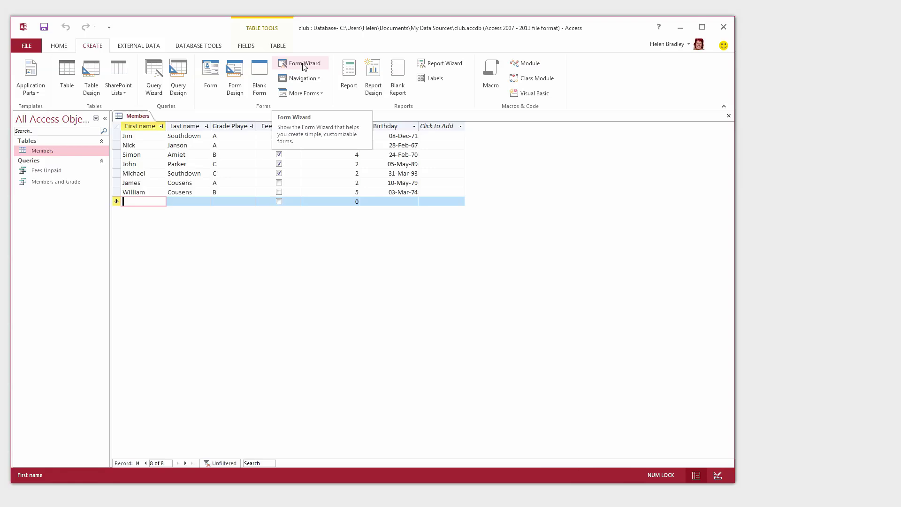
Start a new form with the Form Wizard, based on the Members table and including all of its fields.
{"action": "left_click", "coordinate": [301, 66]}
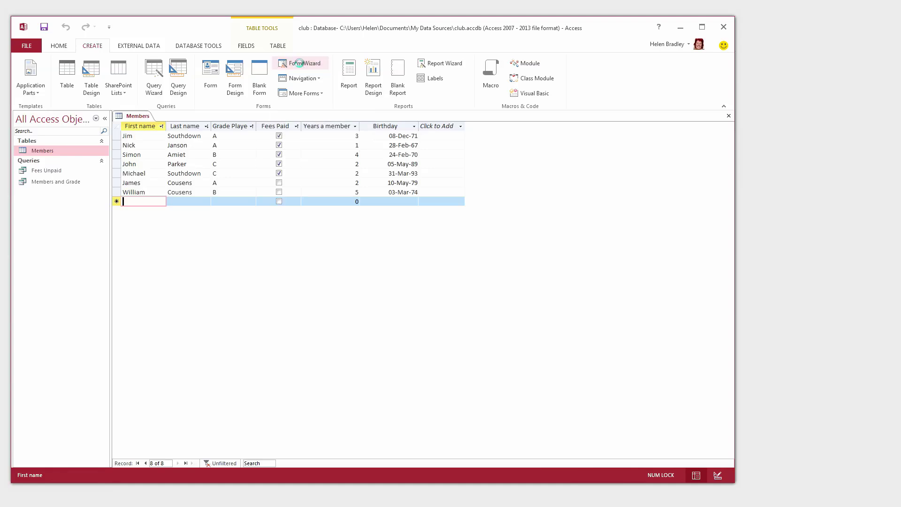
{"action": "left_click_drag", "start_coordinate": [330, 118], "coordinate": [181, 131]}
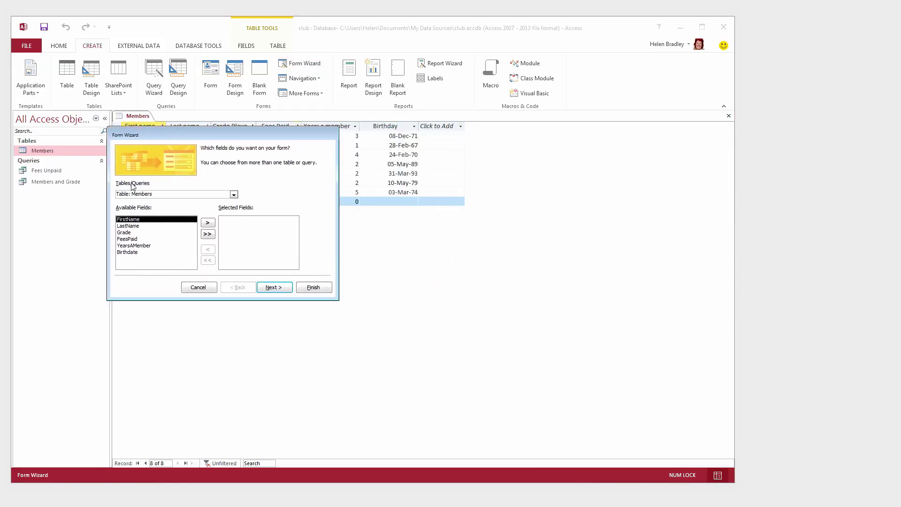
{"action": "left_click", "coordinate": [233, 195]}
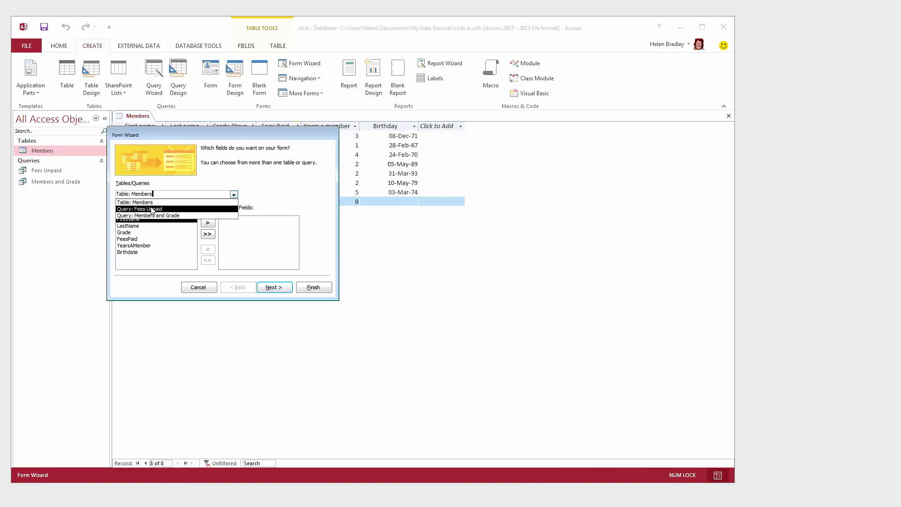
{"action": "left_click", "coordinate": [127, 205]}
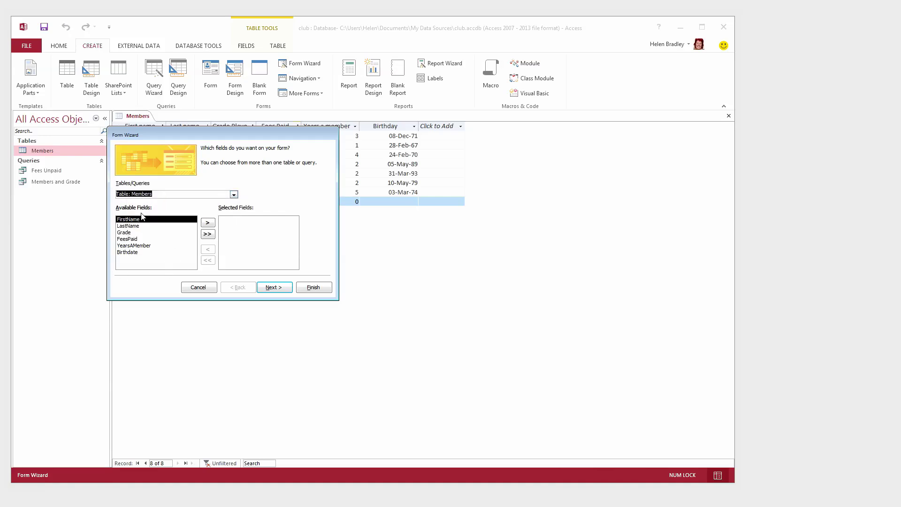
{"action": "left_click", "coordinate": [208, 234]}
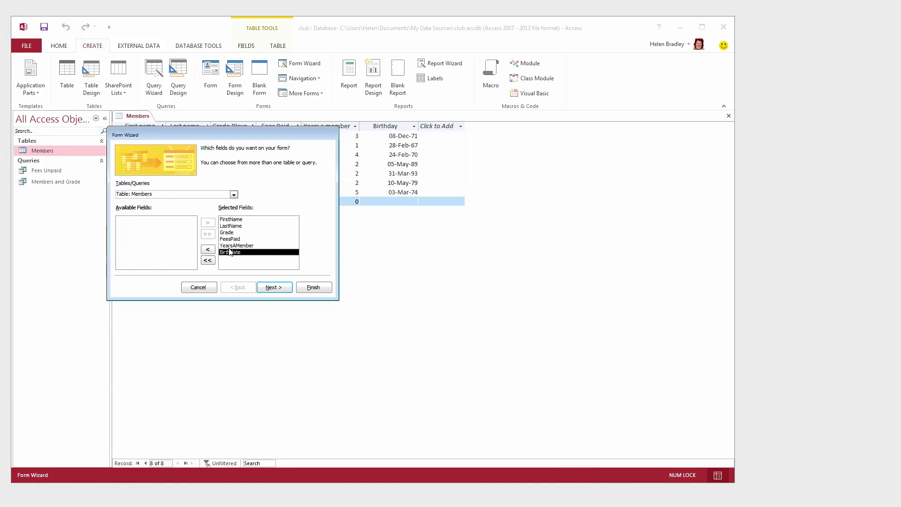
{"action": "left_click", "coordinate": [275, 288]}
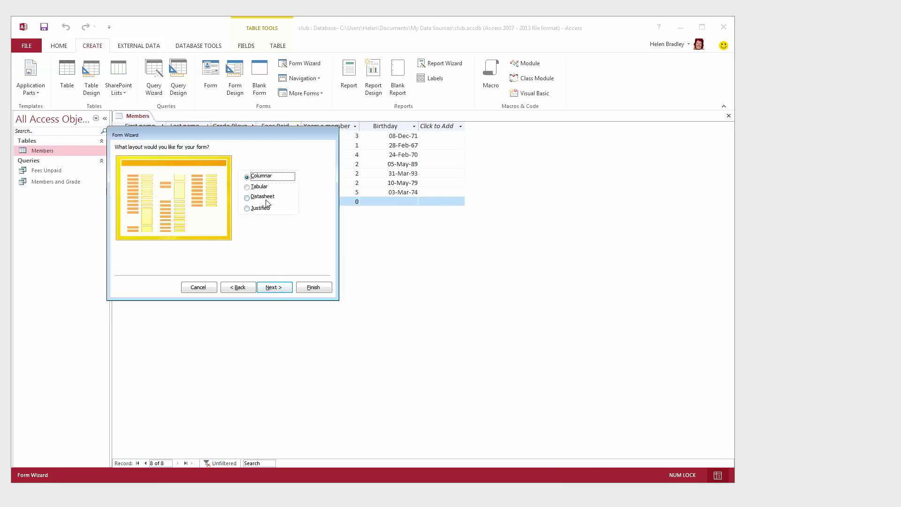
Preview the layout options, choose Columnar, and finish the form titled Members, opening it to view or enter information.
{"action": "left_click", "coordinate": [248, 188]}
{"action": "left_click", "coordinate": [248, 198]}
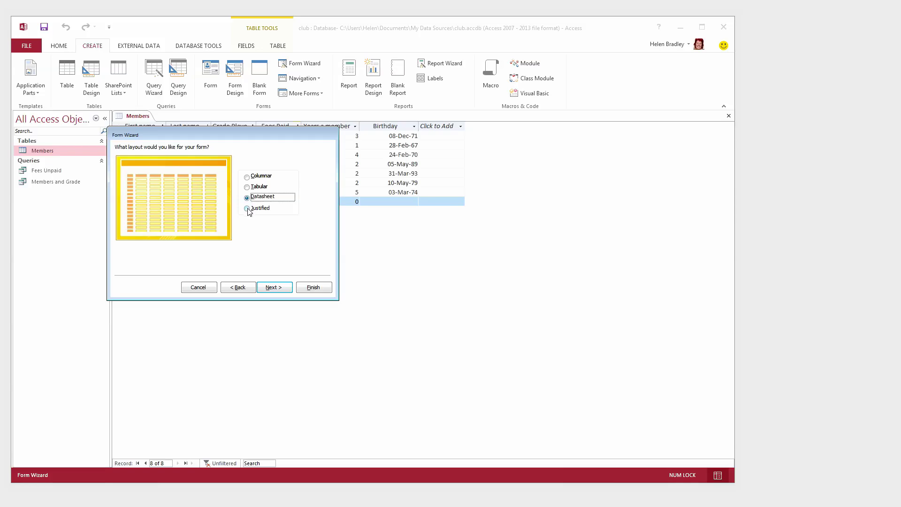
{"action": "left_click", "coordinate": [247, 209]}
{"action": "left_click", "coordinate": [247, 177]}
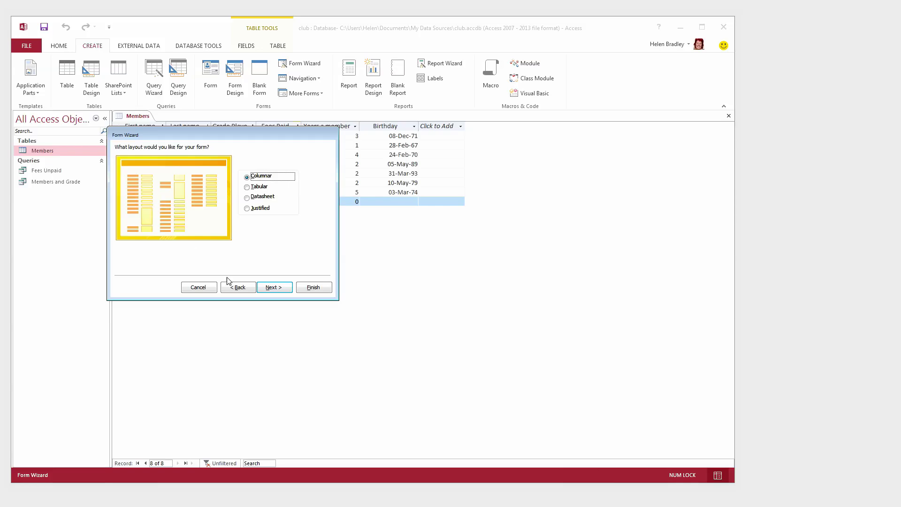
{"action": "left_click", "coordinate": [275, 287]}
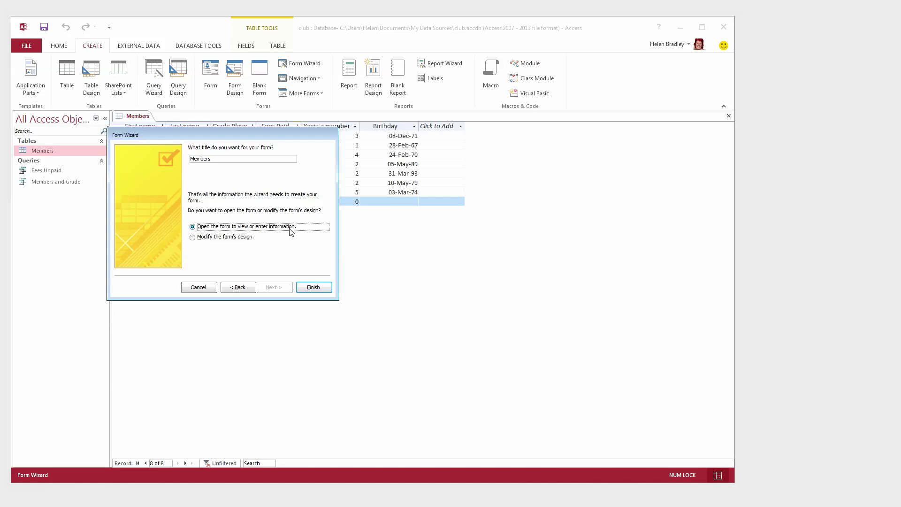
{"action": "left_click", "coordinate": [313, 287]}
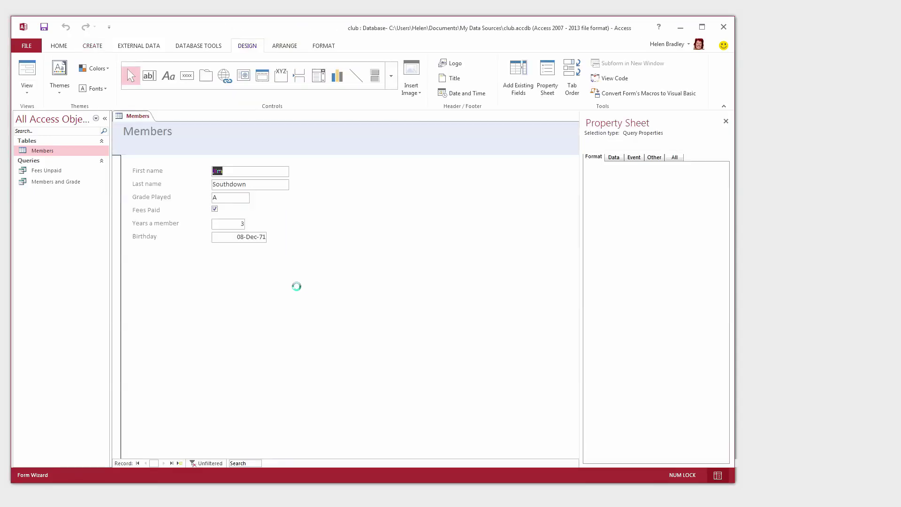
Browse forward through the existing member records in the new form.
{"action": "left_click", "coordinate": [275, 188]}
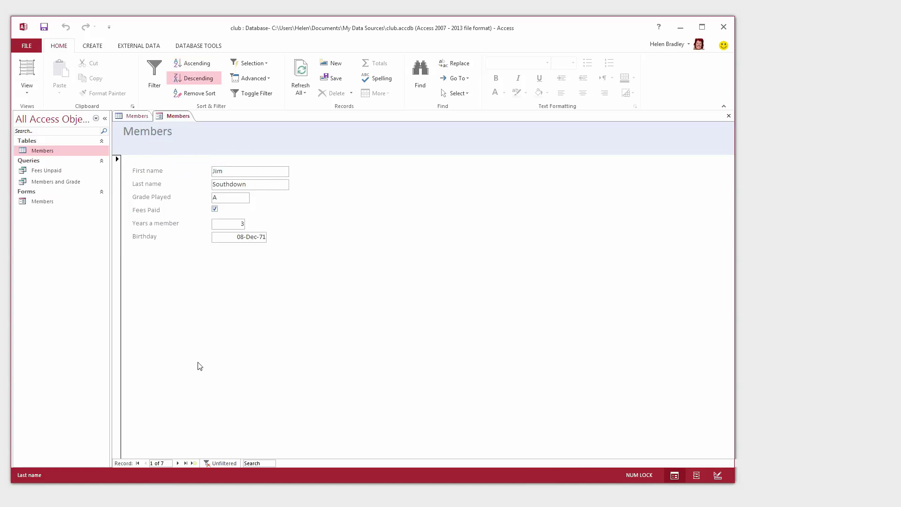
{"action": "left_click", "coordinate": [178, 464]}
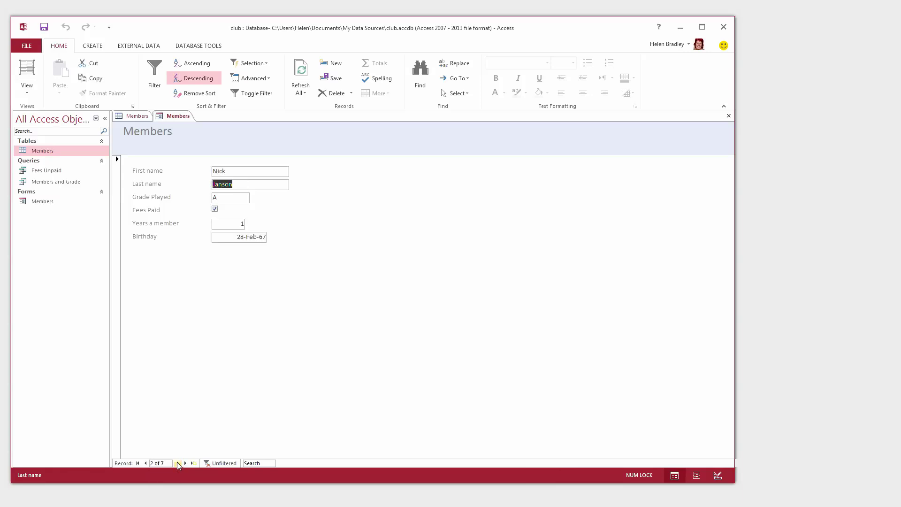
{"action": "left_click", "coordinate": [177, 464]}
{"action": "left_click", "coordinate": [178, 464]}
{"action": "left_click", "coordinate": [178, 464]}
{"action": "left_click", "coordinate": [178, 464]}
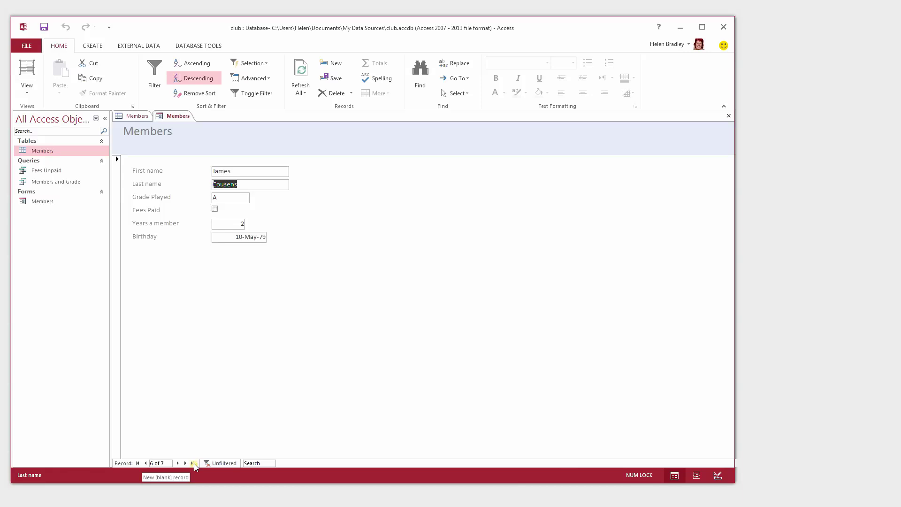
Add a new blank record in the Members form and enter the member's first and last name.
{"action": "left_click", "coordinate": [193, 463]}
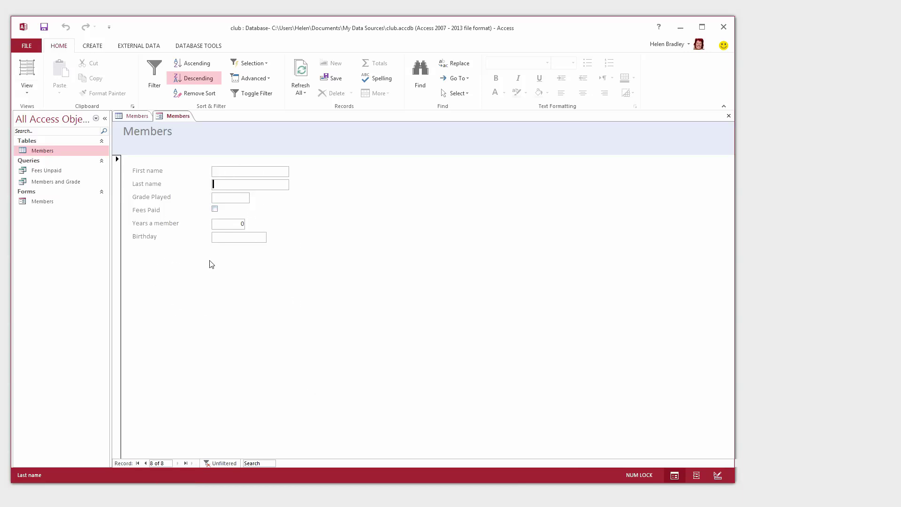
{"action": "left_click", "coordinate": [230, 170]}
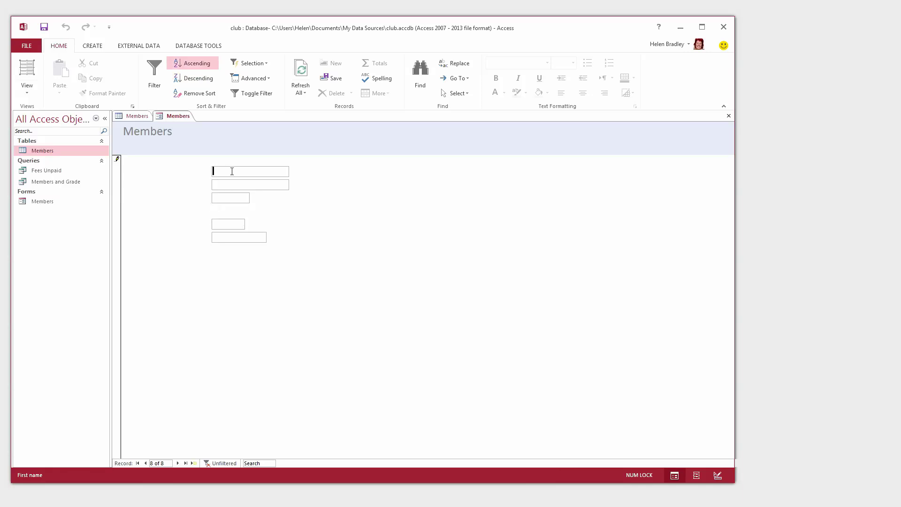
{"action": "type", "text": "Sam"}
{"action": "key", "text": "Tab"}
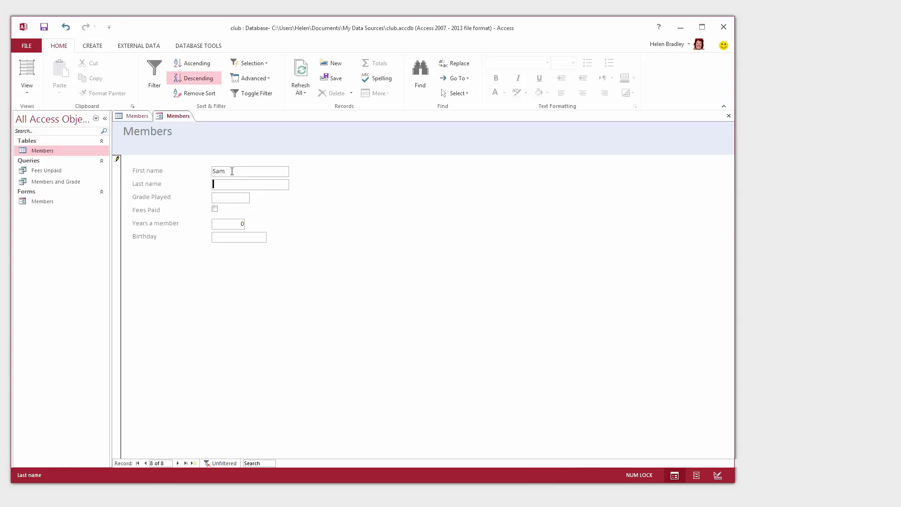
{"action": "type", "text": "Cousens"}
{"action": "key", "text": "Tab"}
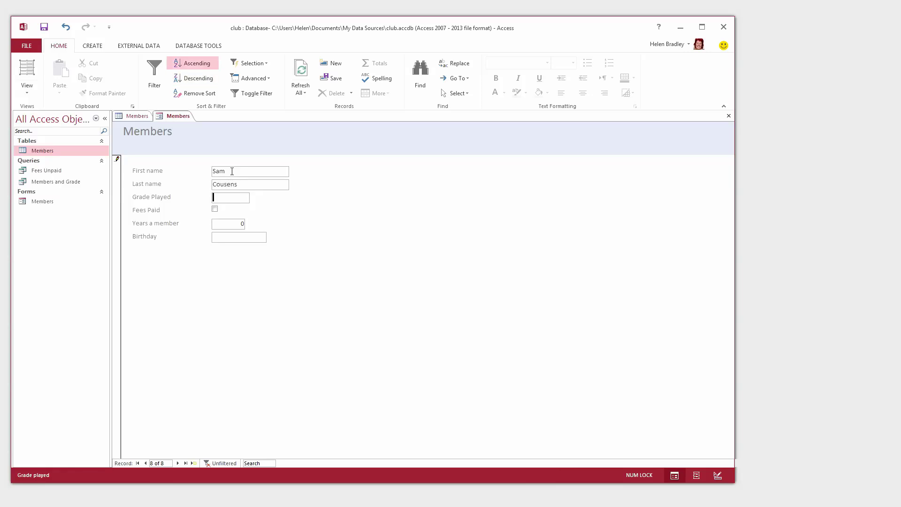
Complete the new member's record with grade B, fees unpaid, 2 years a member and the member's birth date.
{"action": "key", "text": "Tab"}
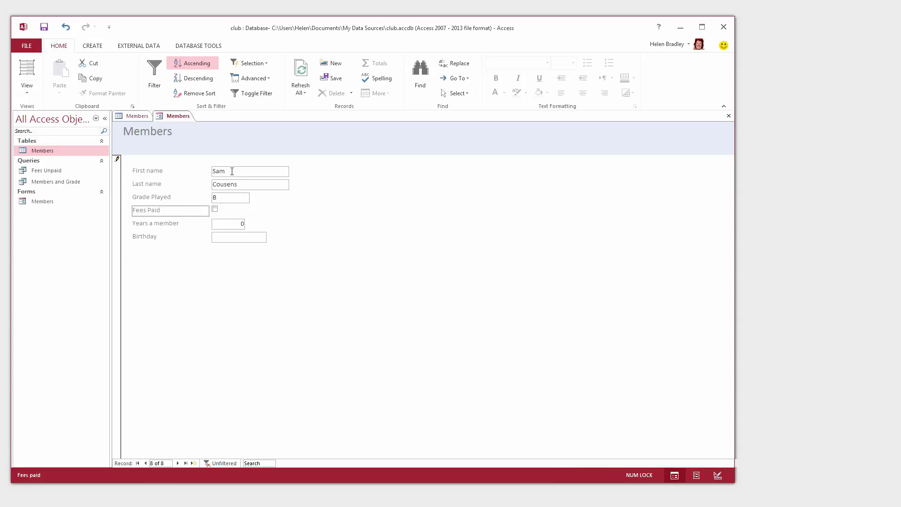
{"action": "key", "text": "Tab"}
{"action": "type", "text": "2"}
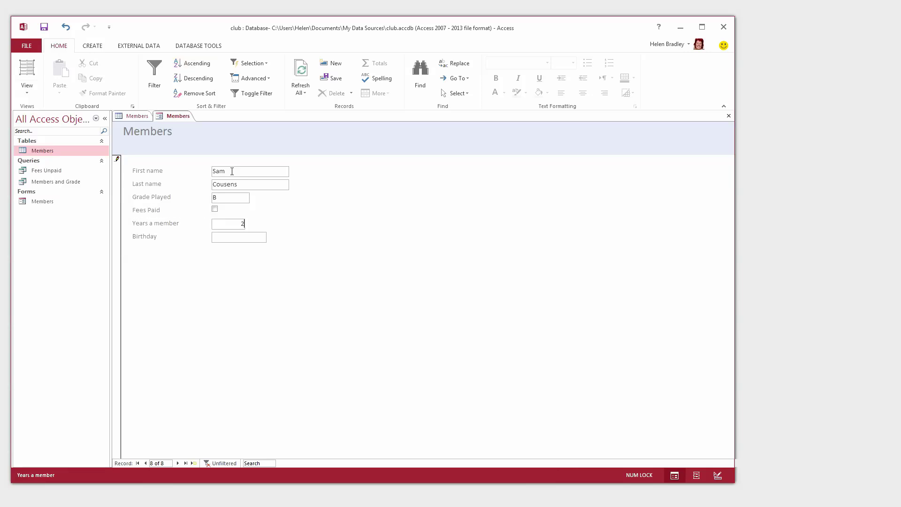
{"action": "key", "text": "Tab"}
{"action": "type", "text": "3/7/1978"}
{"action": "key", "text": "shift+Tab"}
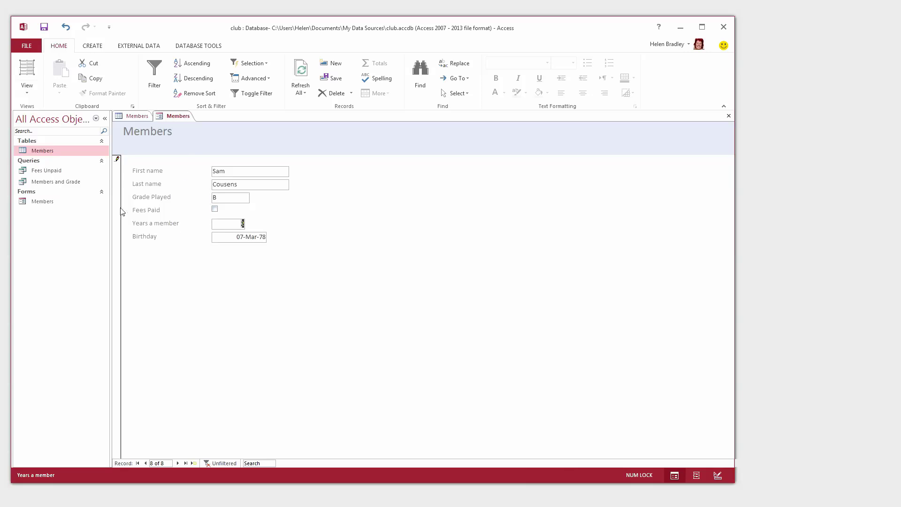
Browse back through the earlier member records in the form.
{"action": "left_click", "coordinate": [145, 463]}
{"action": "left_click", "coordinate": [145, 463]}
{"action": "left_click", "coordinate": [145, 463]}
{"action": "left_click", "coordinate": [146, 463]}
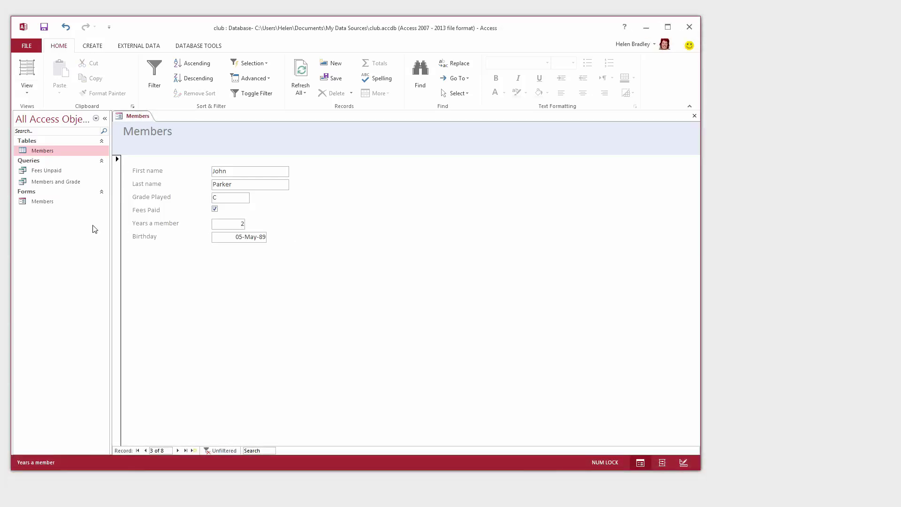
Switch the Members form to Design View and extend its Detail section to about 2.33 inches high.
{"action": "left_click", "coordinate": [32, 201]}
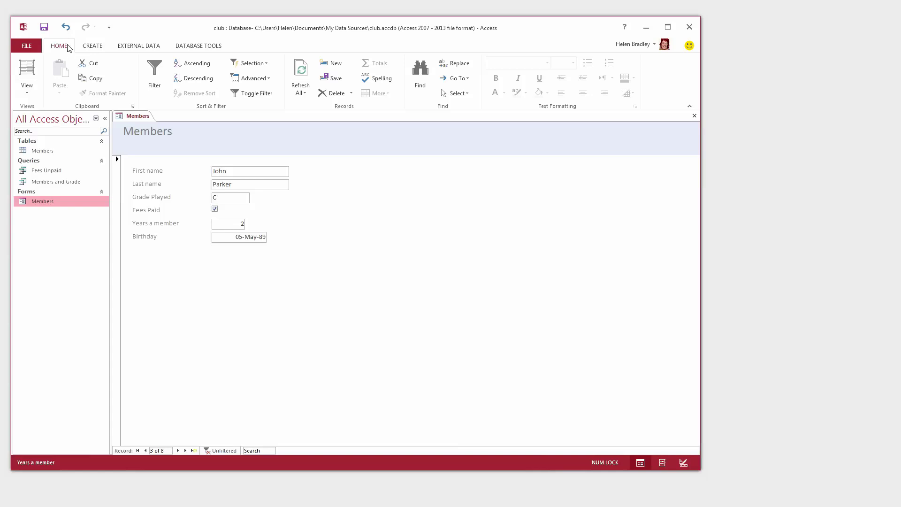
{"action": "left_click", "coordinate": [27, 91]}
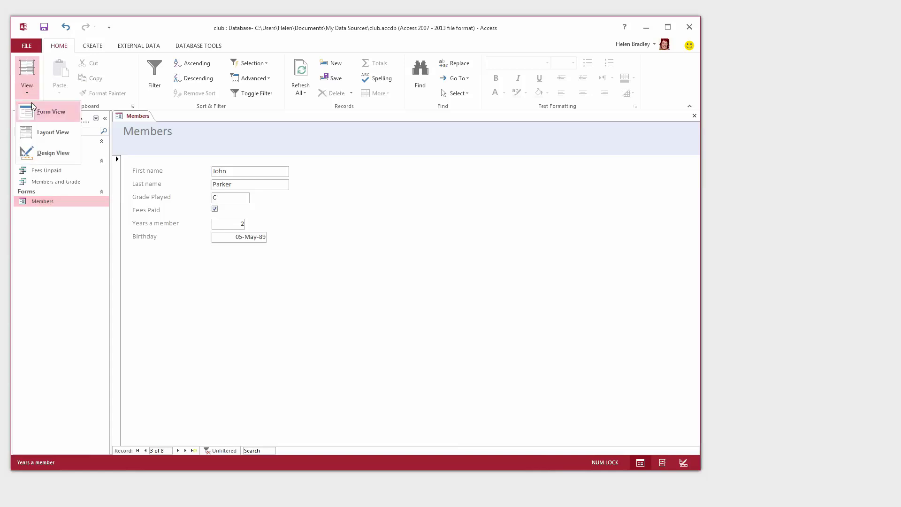
{"action": "left_click", "coordinate": [50, 153]}
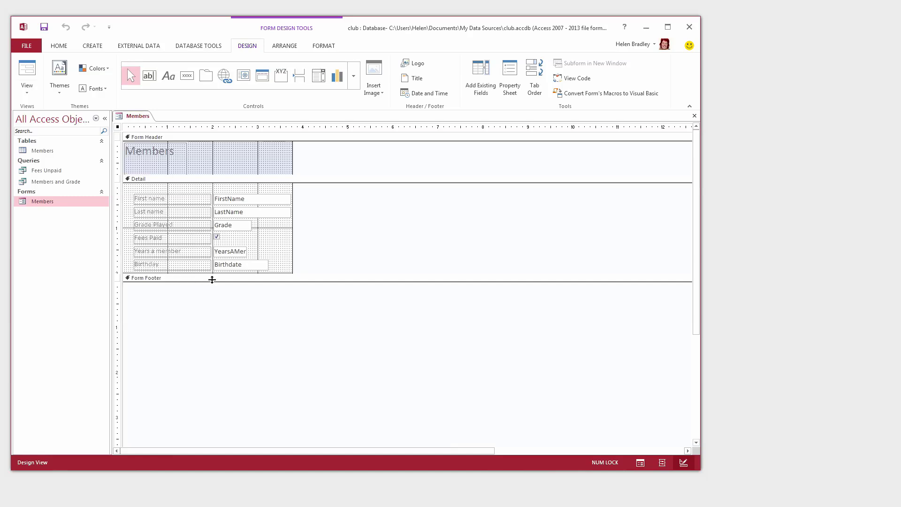
{"action": "left_click_drag", "start_coordinate": [208, 281], "coordinate": [211, 288]}
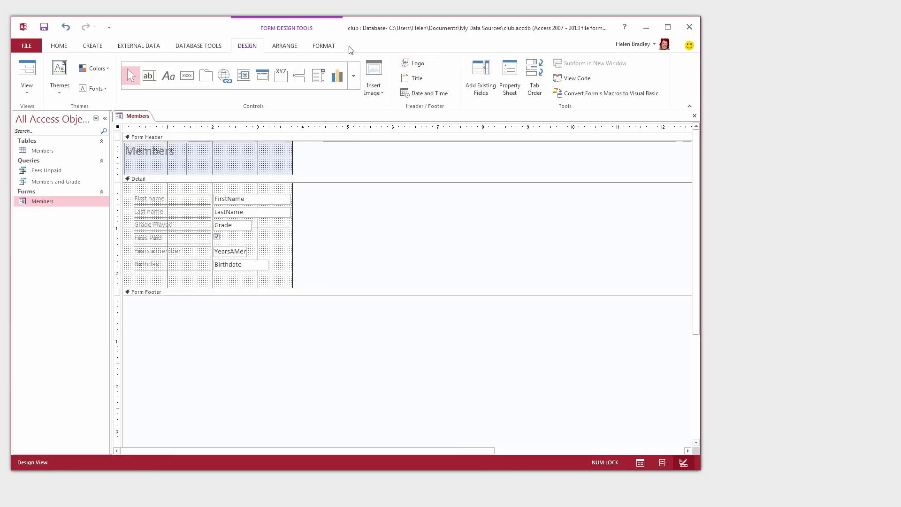
Show the property sheet and shrink the Members title label in the form header to about 0.375 inches high.
{"action": "left_click", "coordinate": [511, 73]}
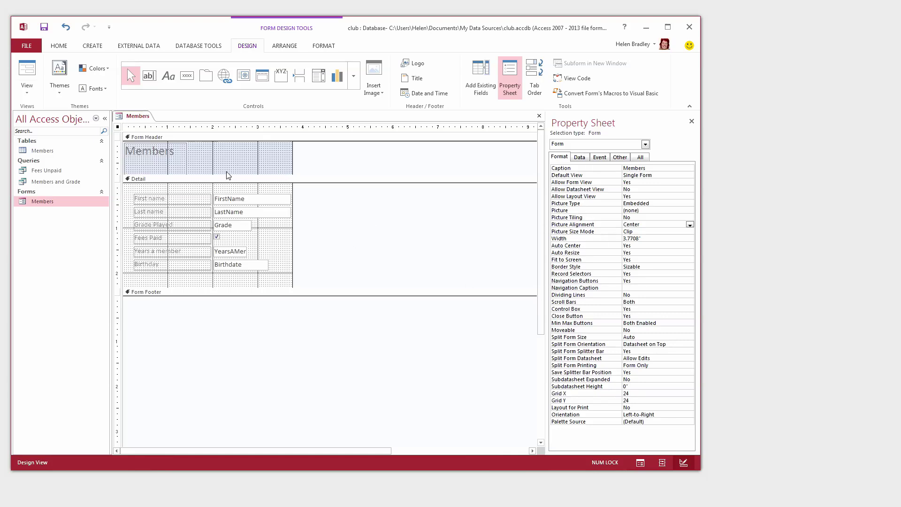
{"action": "left_click_drag", "start_coordinate": [193, 175], "coordinate": [307, 194]}
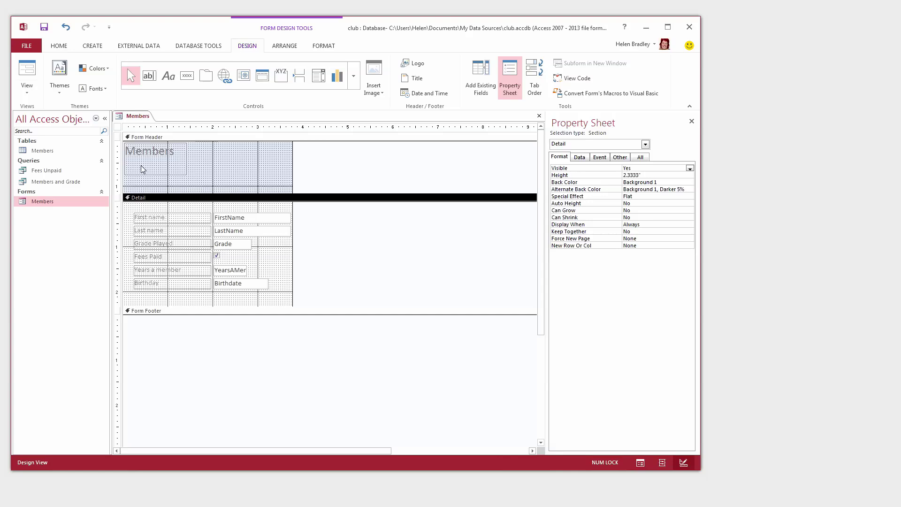
{"action": "left_click", "coordinate": [156, 150]}
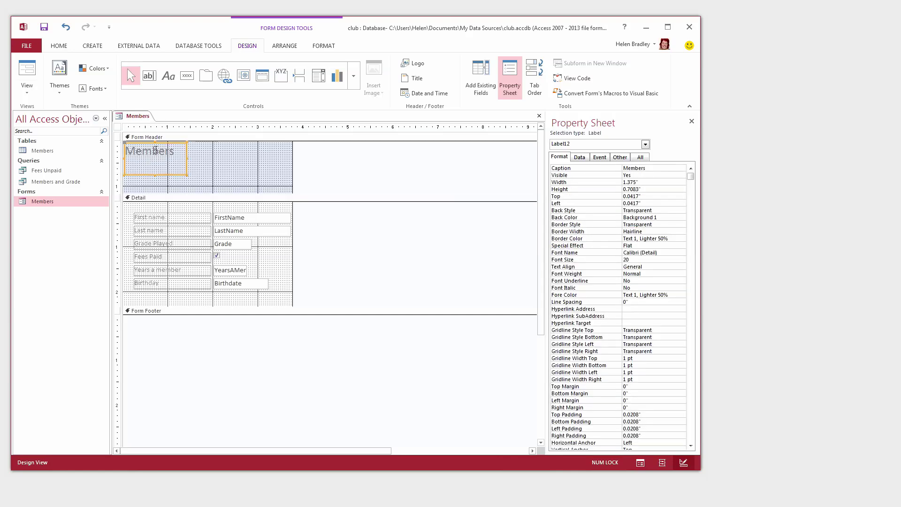
{"action": "left_click", "coordinate": [155, 175]}
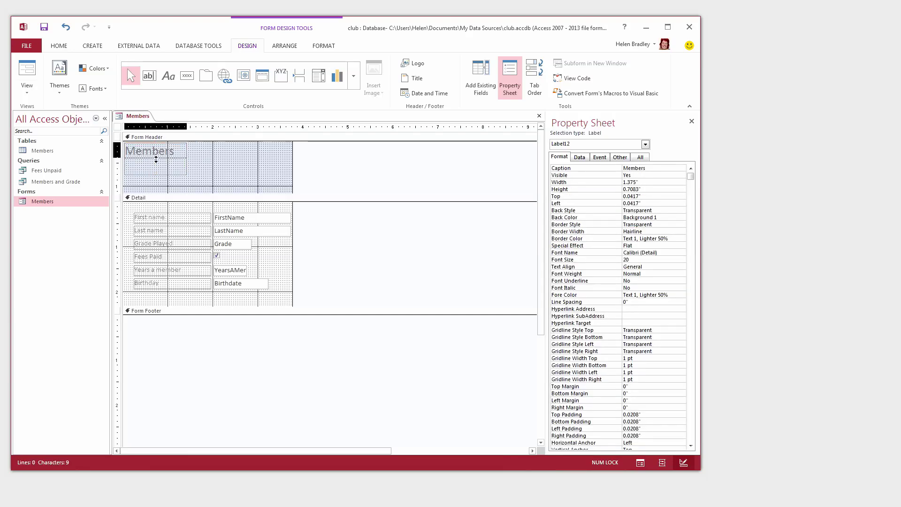
{"action": "left_click_drag", "start_coordinate": [155, 161], "coordinate": [155, 160]}
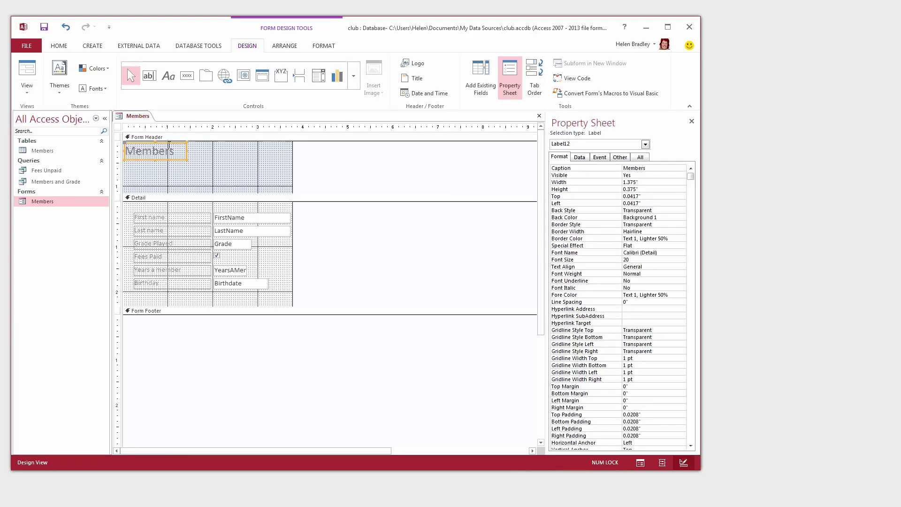
Reduce the Form Header section's height so it ends just below the title label.
{"action": "left_click", "coordinate": [170, 202]}
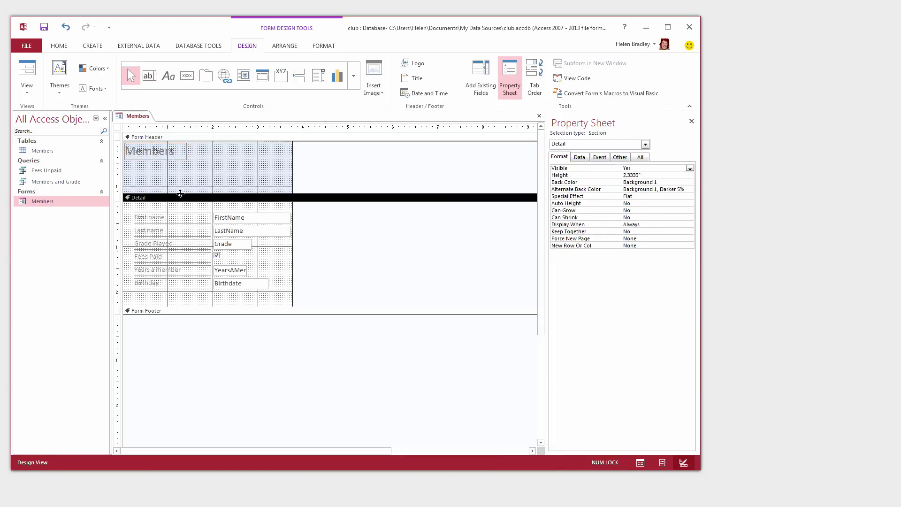
{"action": "left_click_drag", "start_coordinate": [180, 194], "coordinate": [183, 161]}
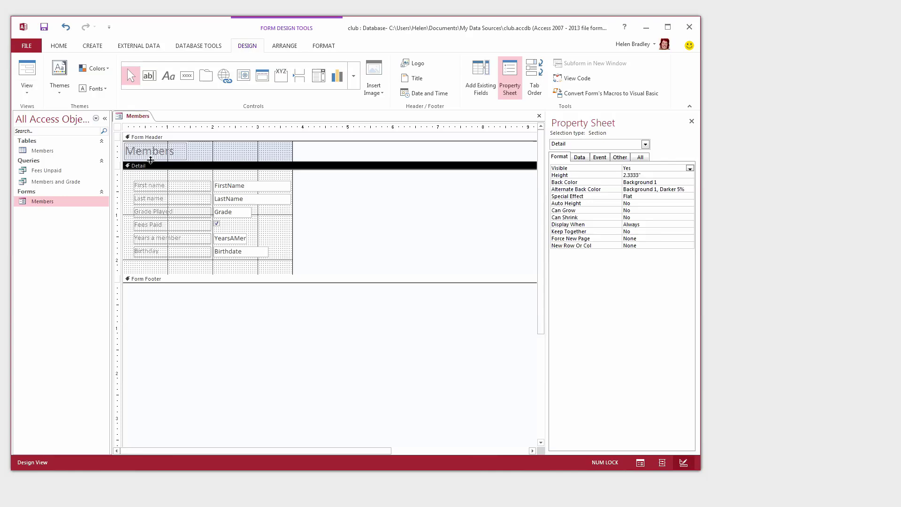
{"action": "left_click", "coordinate": [211, 152]}
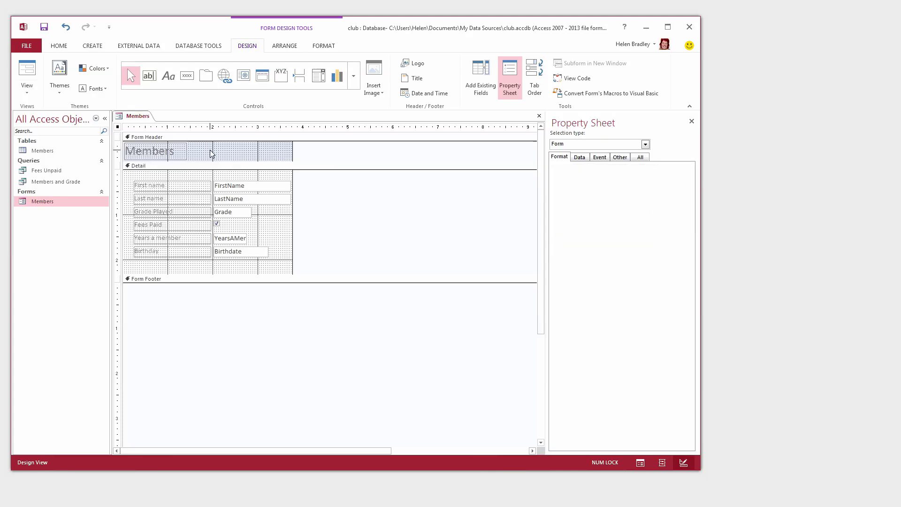
Set the fore color of the Members title label in the form header to Text Dark.
{"action": "left_click", "coordinate": [173, 152]}
{"action": "left_click", "coordinate": [176, 151]}
{"action": "left_click_drag", "start_coordinate": [175, 151], "coordinate": [125, 151]}
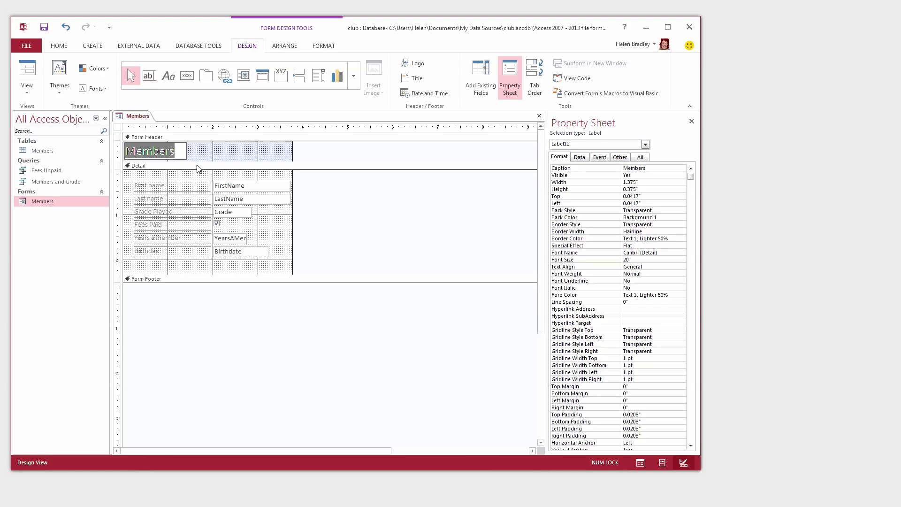
{"action": "left_click", "coordinate": [677, 294]}
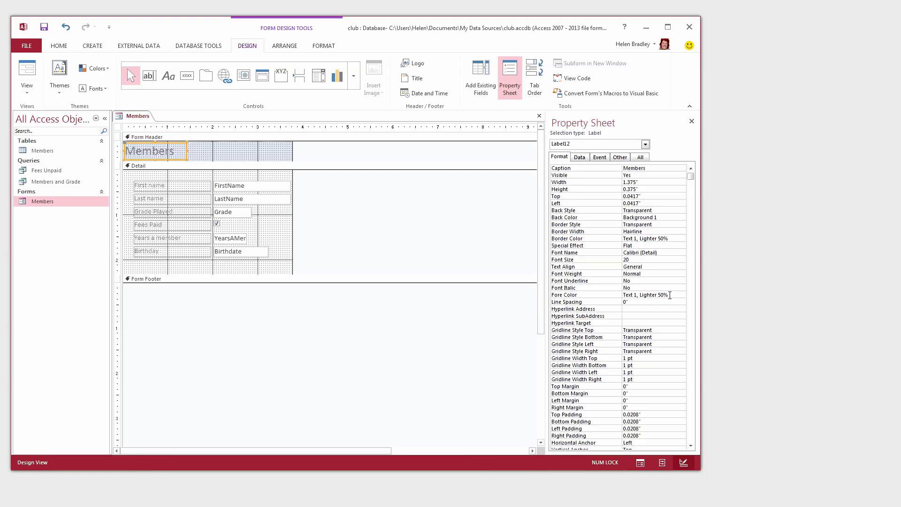
{"action": "left_click", "coordinate": [673, 295]}
{"action": "left_click", "coordinate": [674, 294]}
{"action": "left_click", "coordinate": [674, 295]}
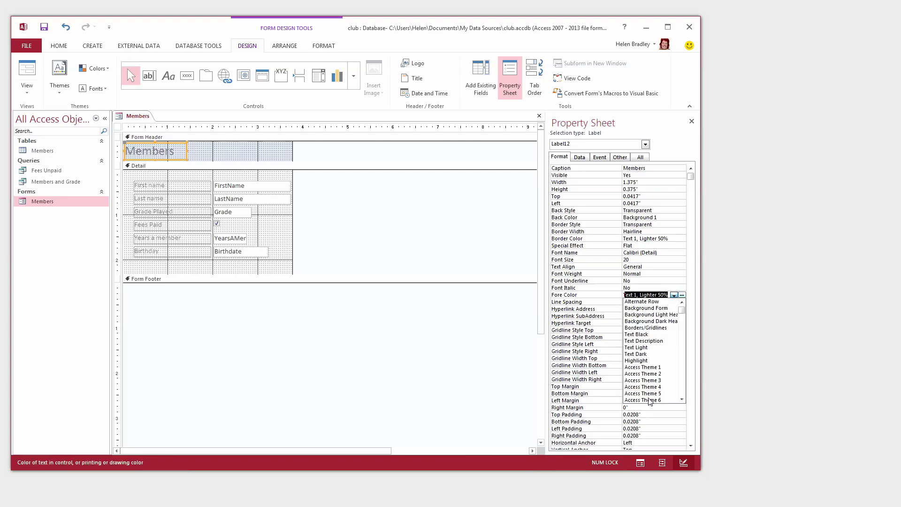
{"action": "left_click", "coordinate": [642, 354]}
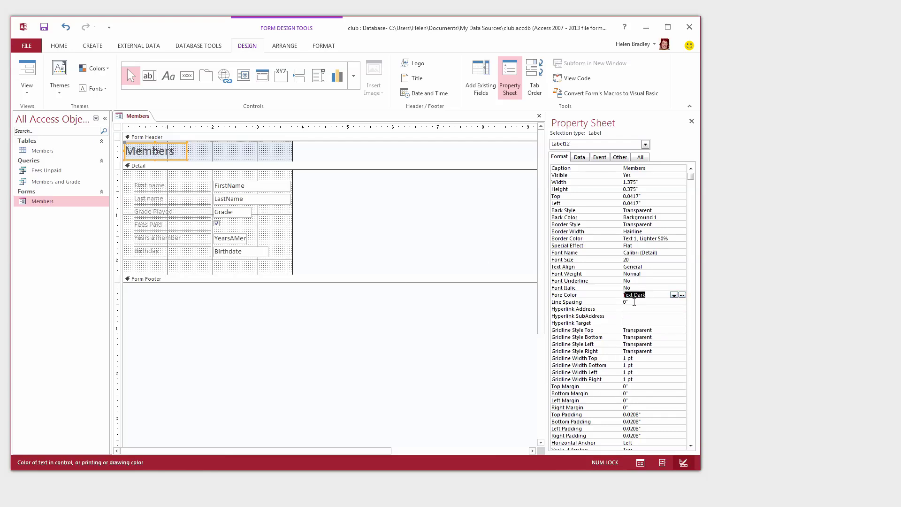
Set the Form Header section's back color to the theme color Accent 5, Lighter 80%.
{"action": "left_click", "coordinate": [200, 153]}
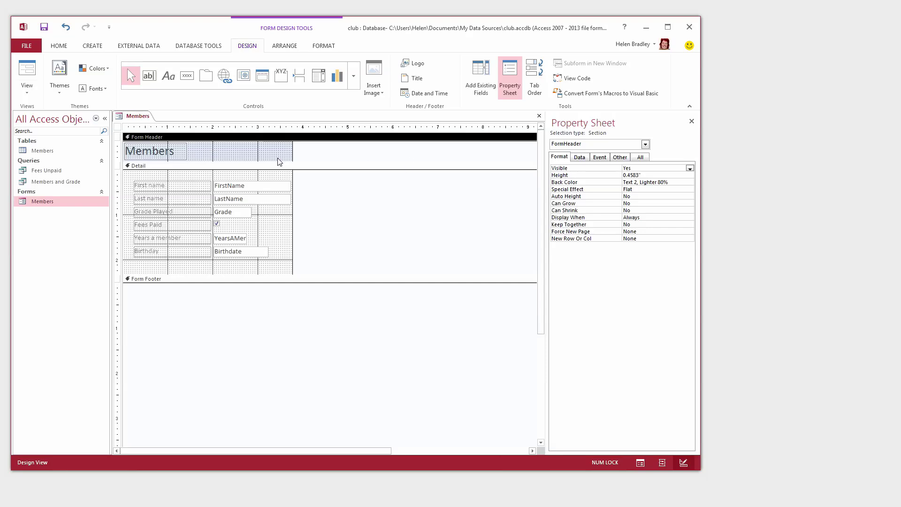
{"action": "left_click", "coordinate": [228, 152]}
{"action": "left_click", "coordinate": [657, 183]}
{"action": "left_click", "coordinate": [682, 182]}
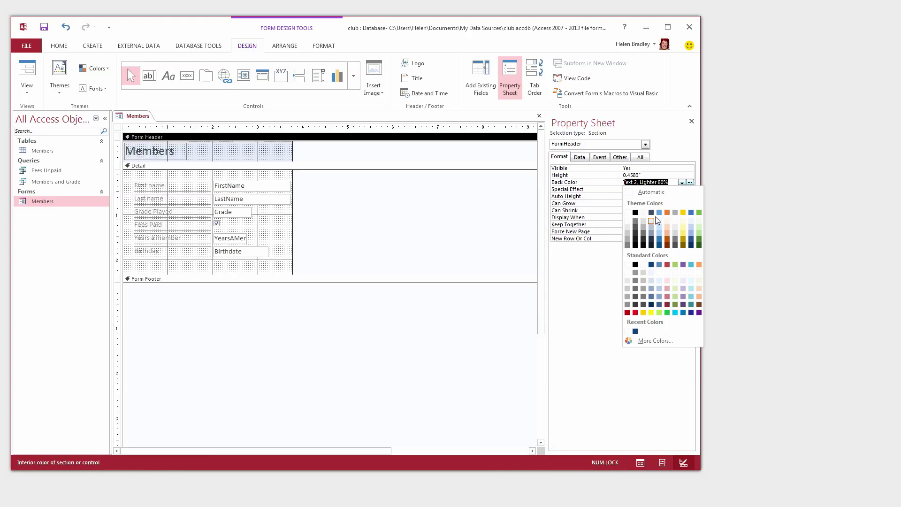
{"action": "left_click", "coordinate": [691, 220]}
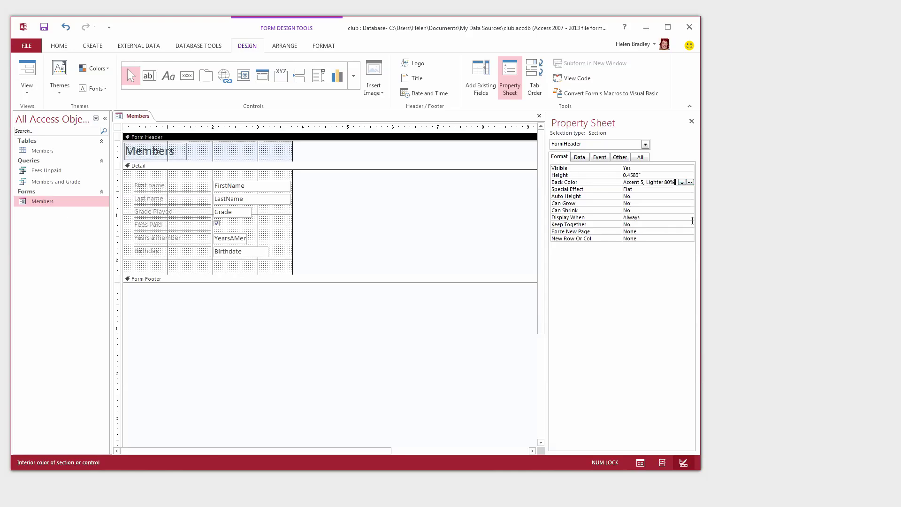
Change the Form Header section's back color to the theme color Accent 2, Lighter 80%.
{"action": "left_click", "coordinate": [681, 183]}
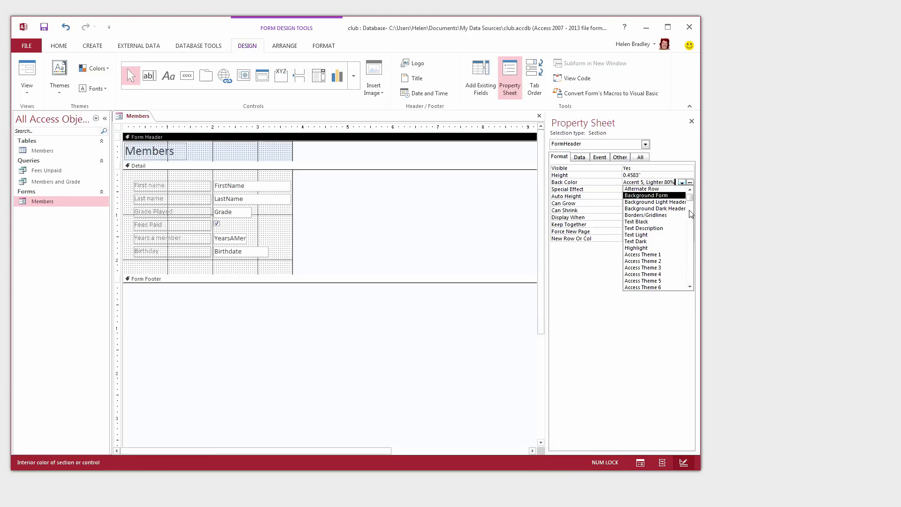
{"action": "left_click", "coordinate": [684, 182]}
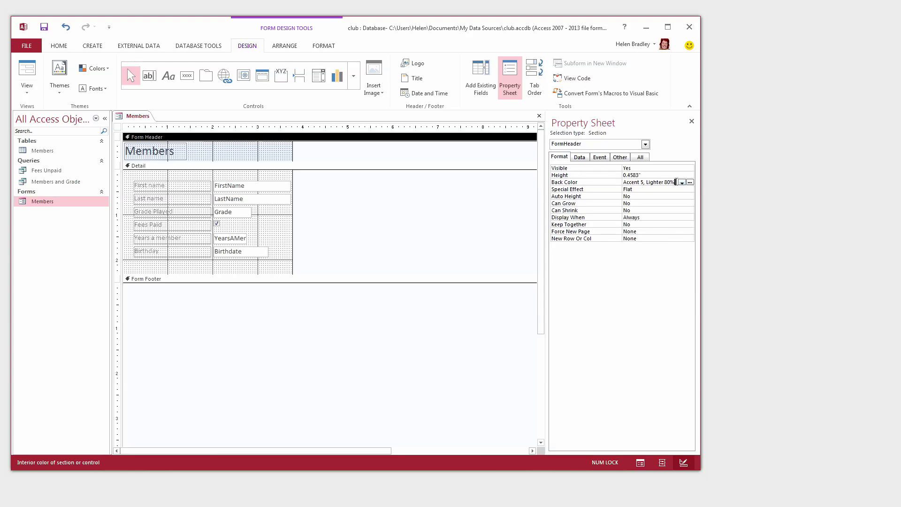
{"action": "left_click", "coordinate": [681, 182]}
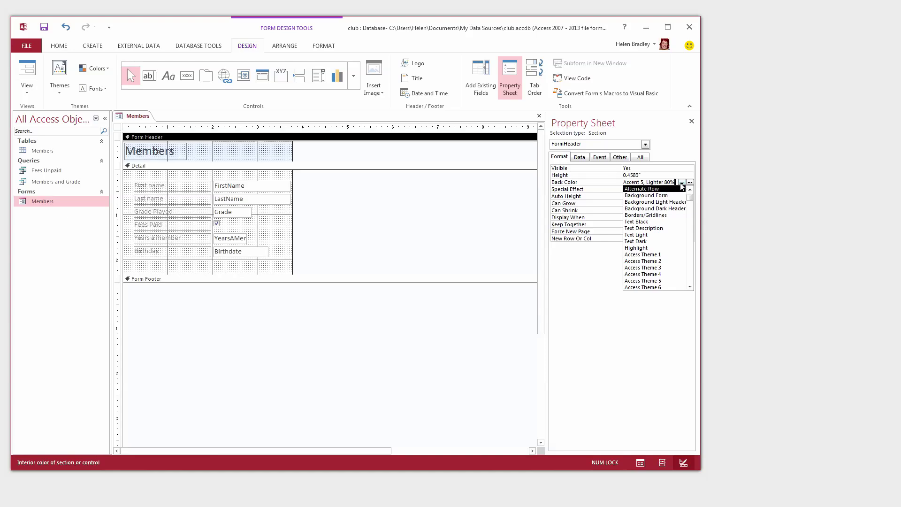
{"action": "left_click", "coordinate": [690, 183]}
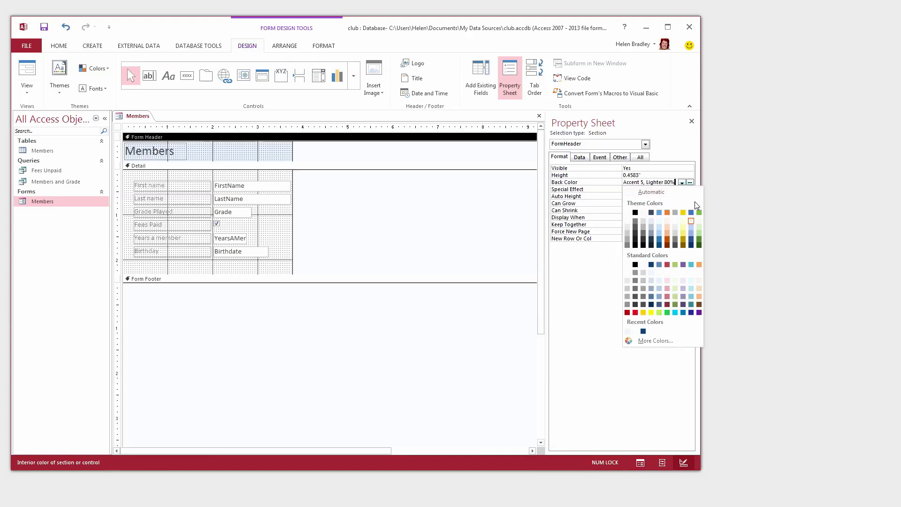
{"action": "left_click", "coordinate": [668, 221]}
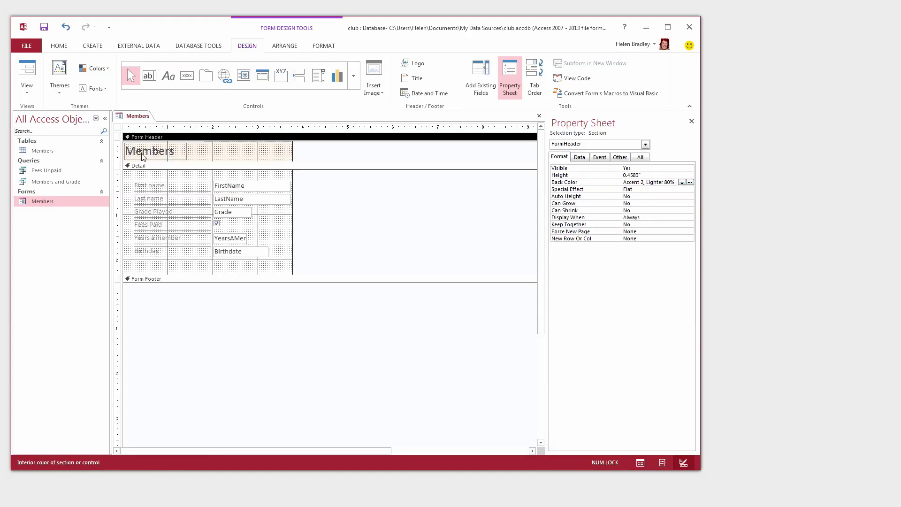
Set the Detail section's back color to the theme color Accent 6, Lighter 80%.
{"action": "left_click", "coordinate": [215, 179]}
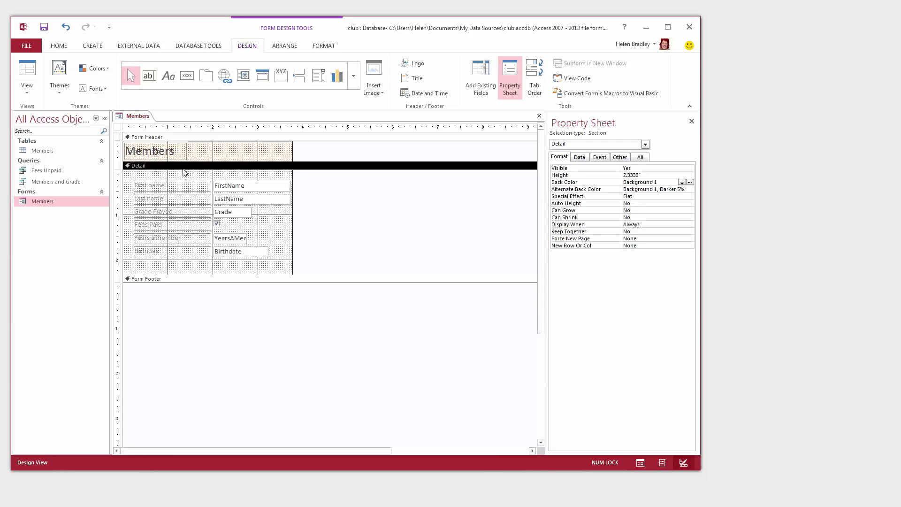
{"action": "left_click", "coordinate": [690, 183]}
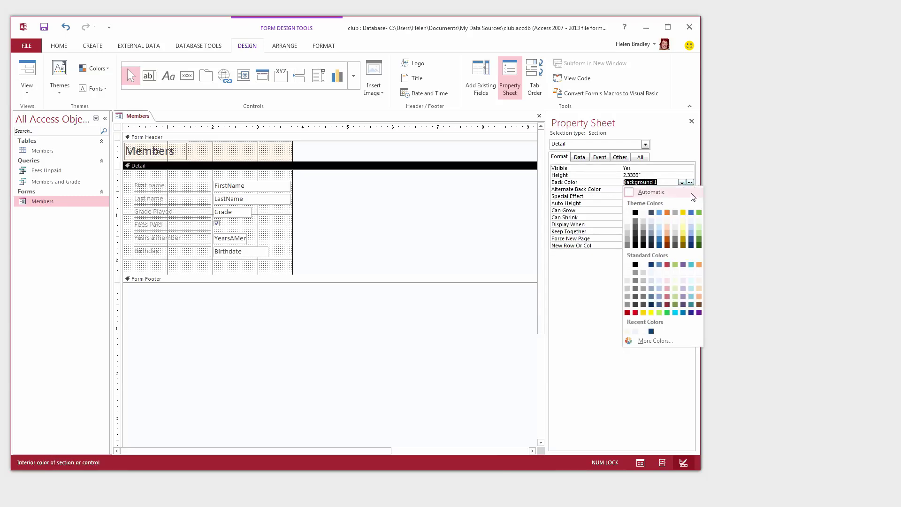
{"action": "left_click", "coordinate": [698, 220]}
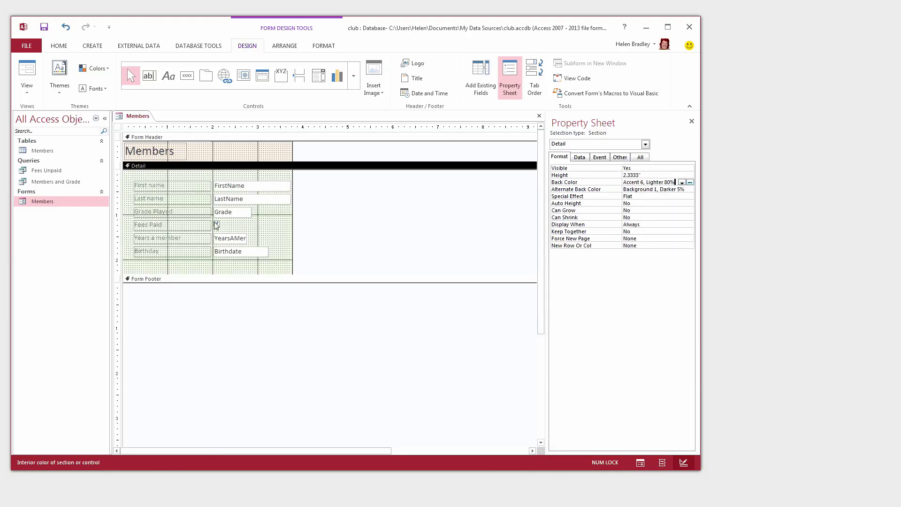
Insert soccer1.jpg from the Pictures library as an image about 3.75 by 2.25 inches covering the Detail section.
{"action": "left_click", "coordinate": [145, 176]}
{"action": "left_click", "coordinate": [377, 93]}
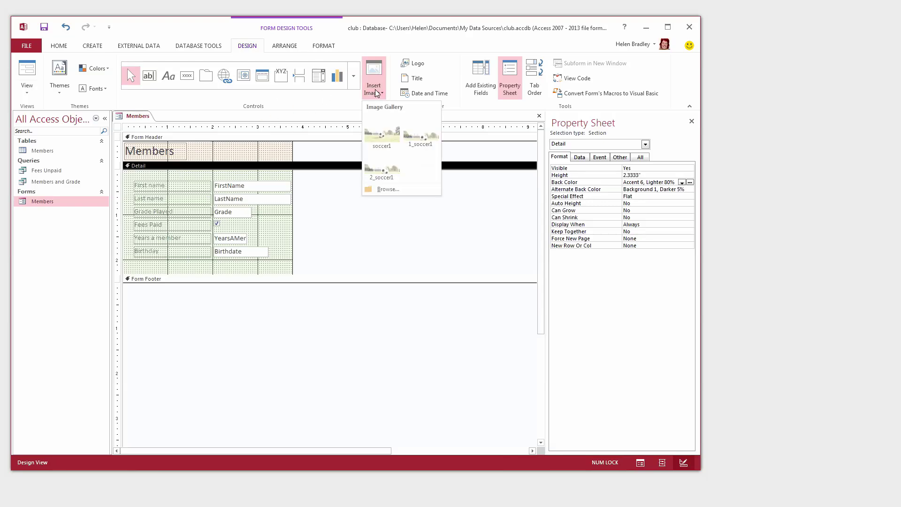
{"action": "left_click", "coordinate": [388, 189]}
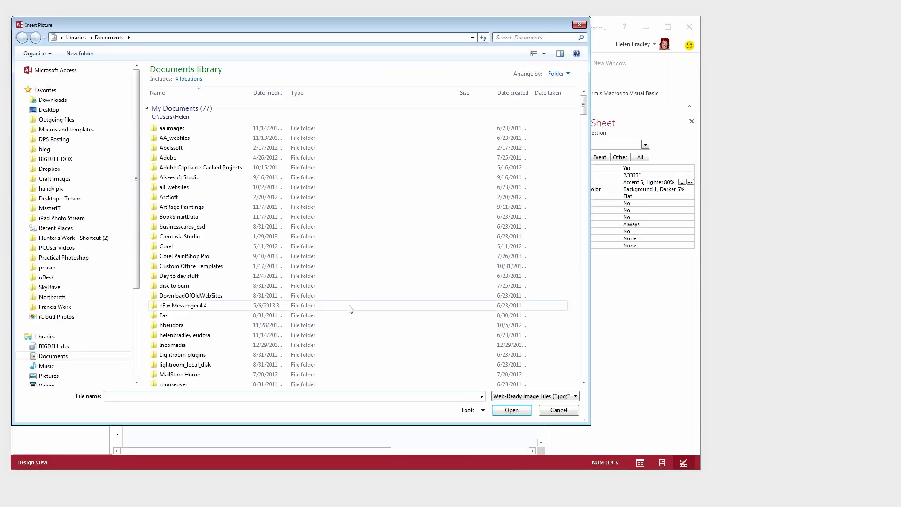
{"action": "left_click", "coordinate": [50, 377]}
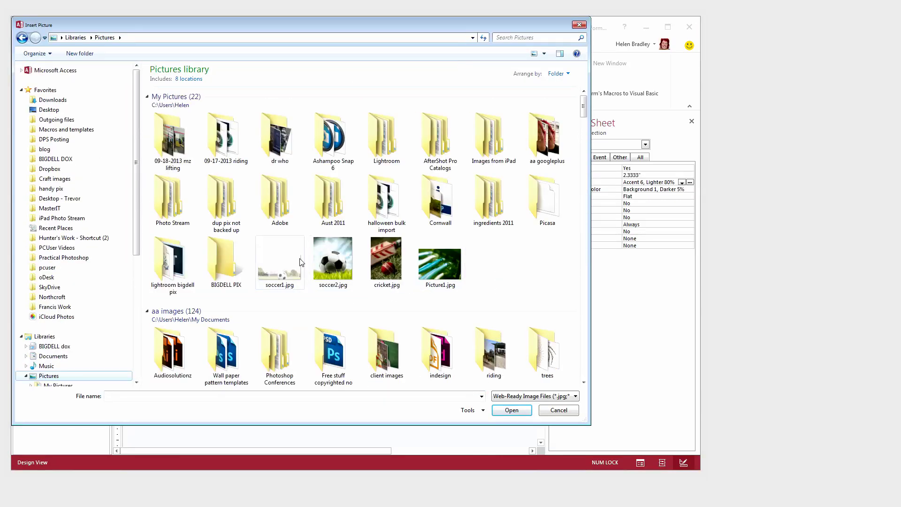
{"action": "left_click", "coordinate": [282, 251]}
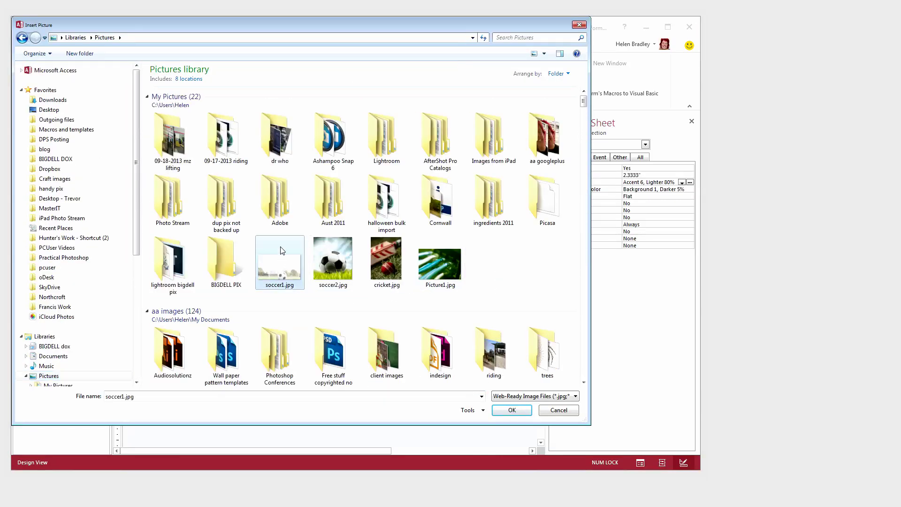
{"action": "left_click", "coordinate": [511, 410]}
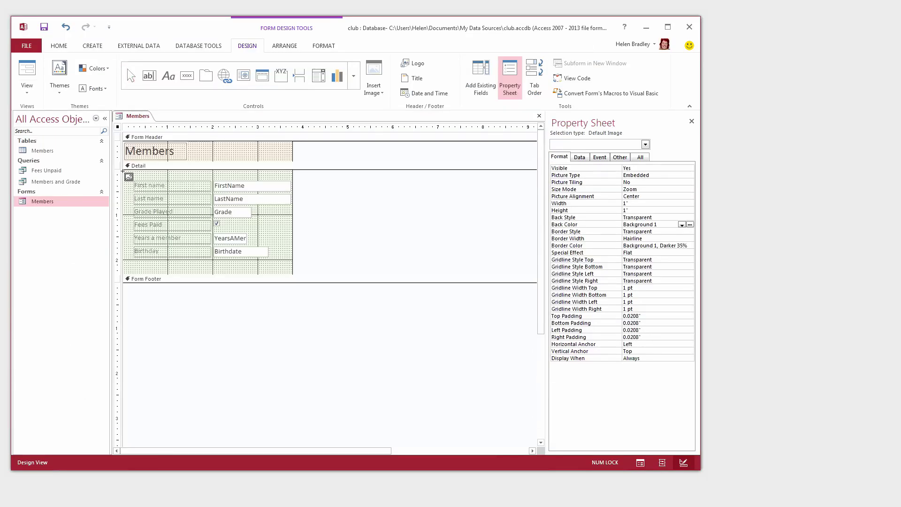
{"action": "left_click", "coordinate": [123, 171]}
{"action": "left_click_drag", "start_coordinate": [123, 170], "coordinate": [292, 274]}
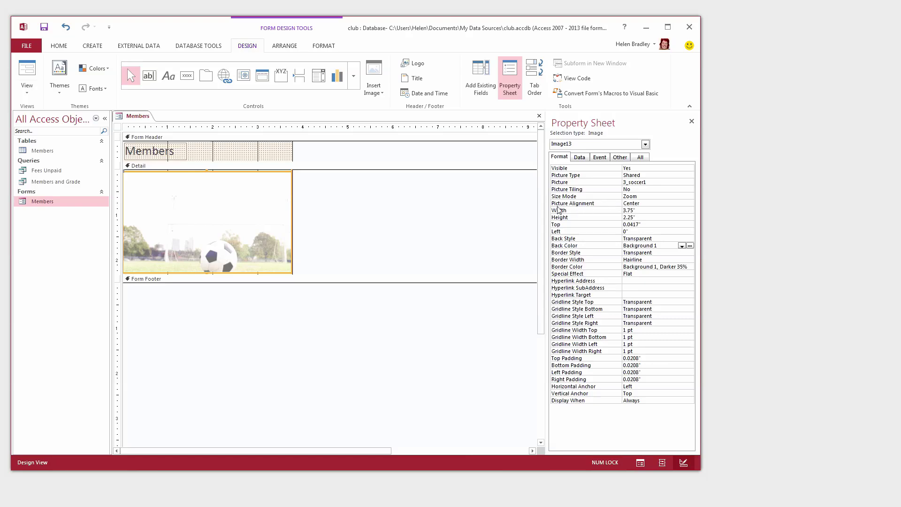
Set the soccer image's picture alignment to Top Left.
{"action": "left_click", "coordinate": [661, 195]}
{"action": "left_click", "coordinate": [673, 202]}
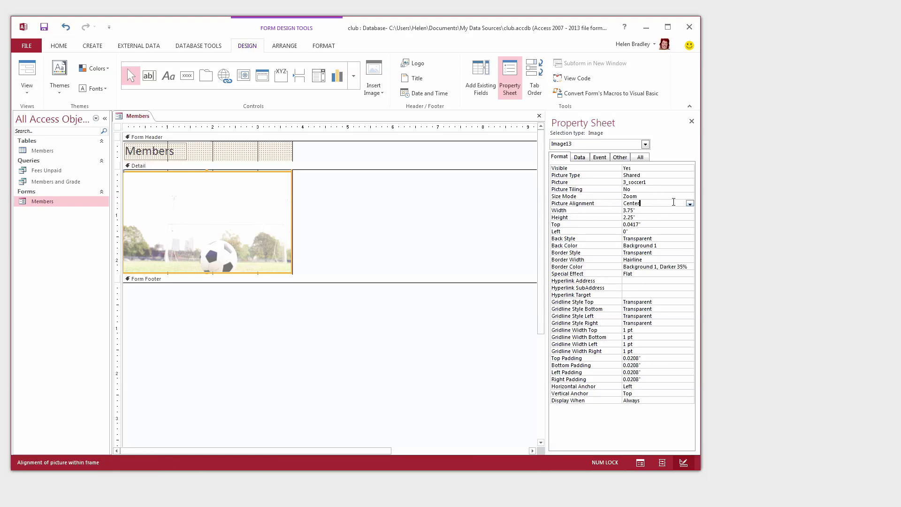
{"action": "left_click", "coordinate": [690, 203]}
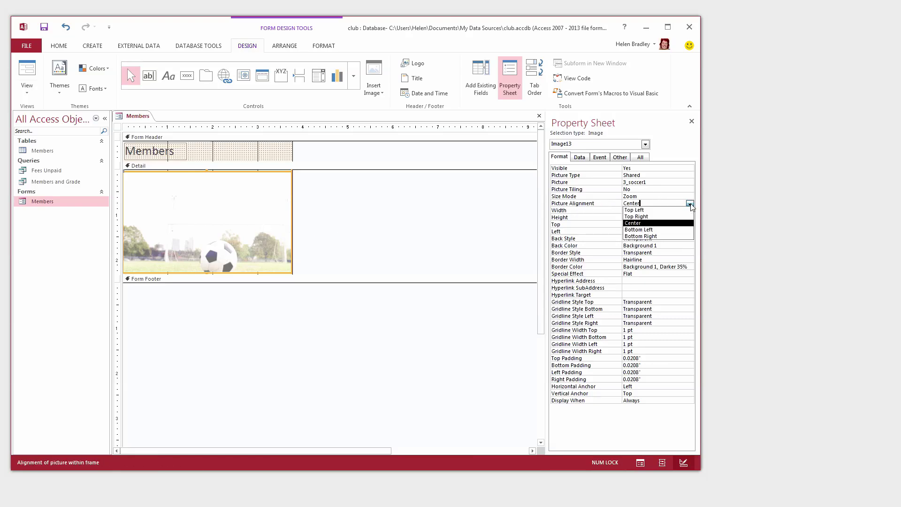
{"action": "left_click", "coordinate": [642, 211]}
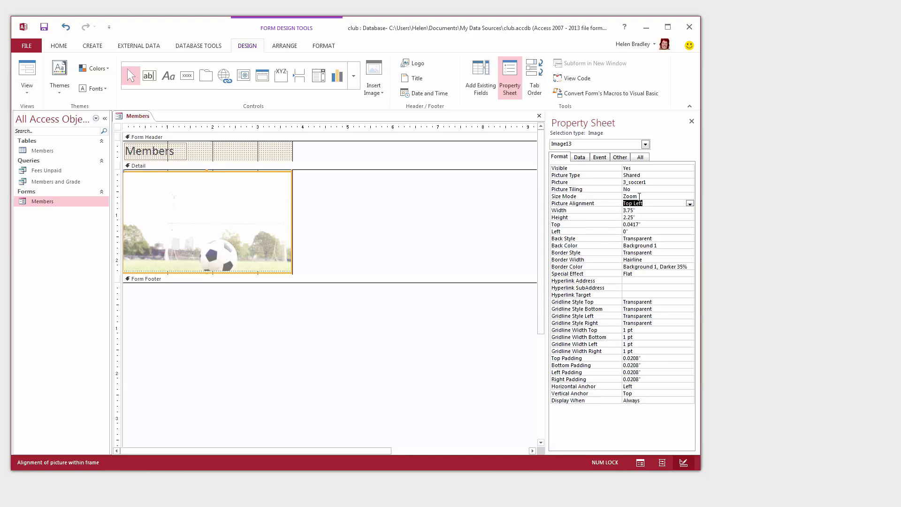
Try the Clip size mode on the soccer image and set it back to Zoom.
{"action": "left_click", "coordinate": [642, 196]}
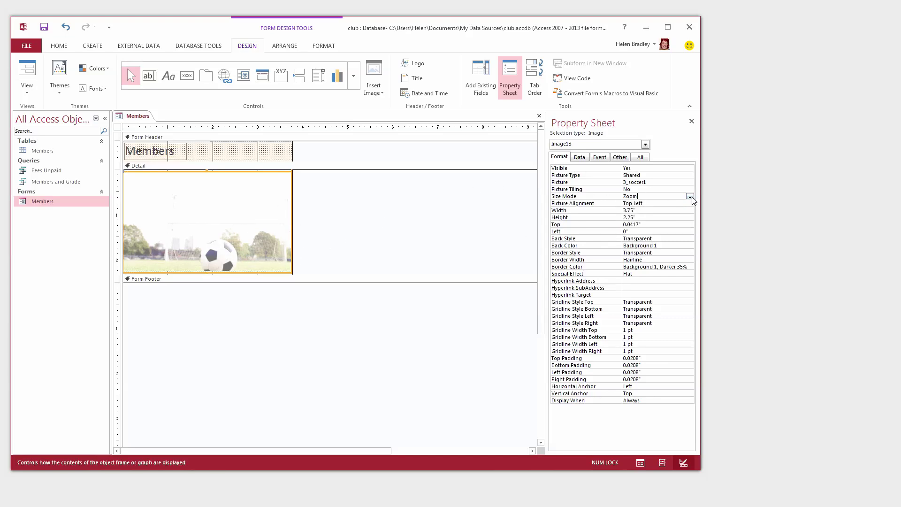
{"action": "left_click", "coordinate": [689, 196]}
{"action": "left_click", "coordinate": [678, 203]}
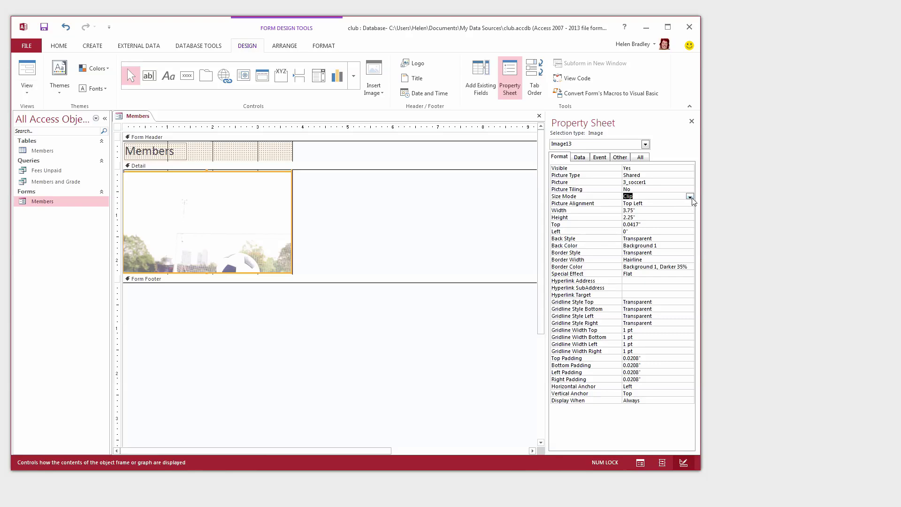
{"action": "left_click", "coordinate": [690, 197]}
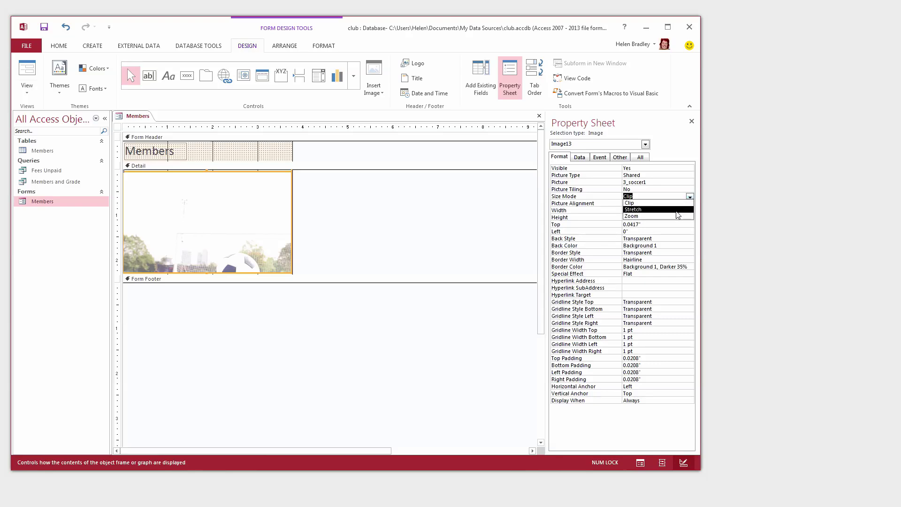
{"action": "left_click", "coordinate": [672, 217]}
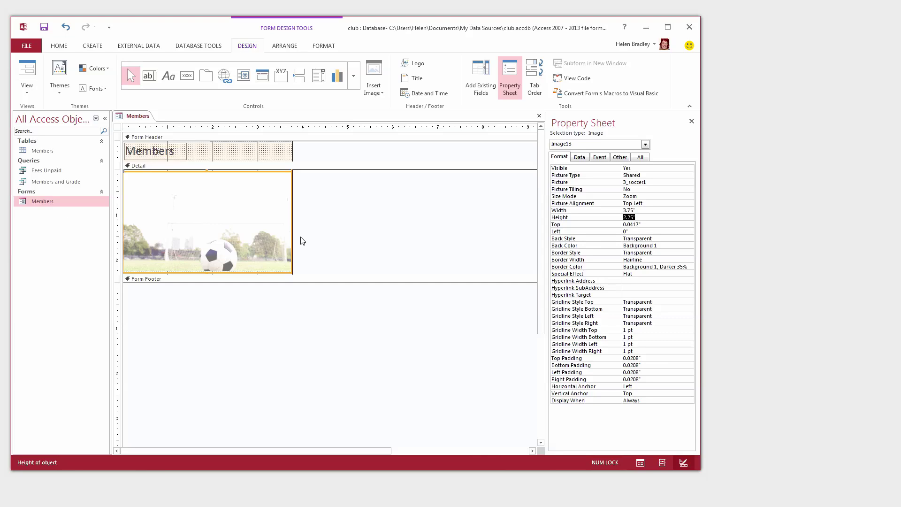
Try to move the soccer image flush with the upper edge of the Detail section.
{"action": "left_click", "coordinate": [277, 215]}
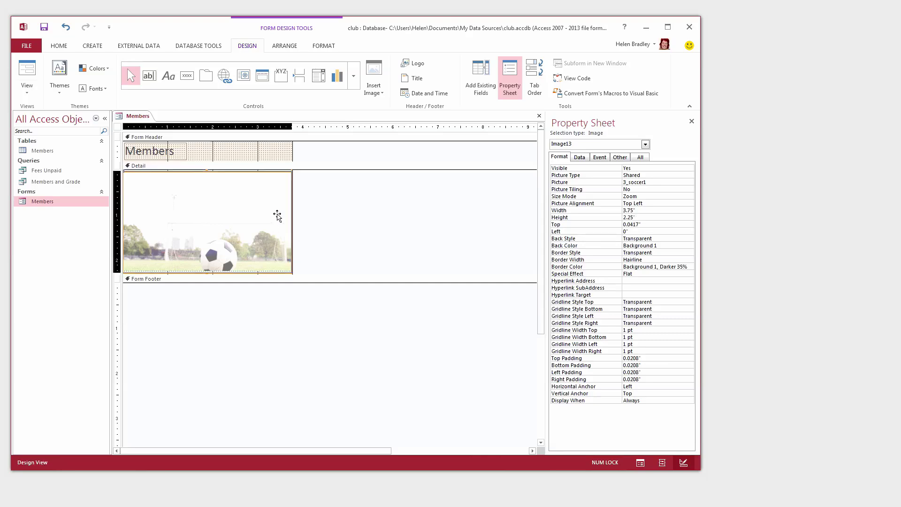
{"action": "left_click", "coordinate": [308, 217]}
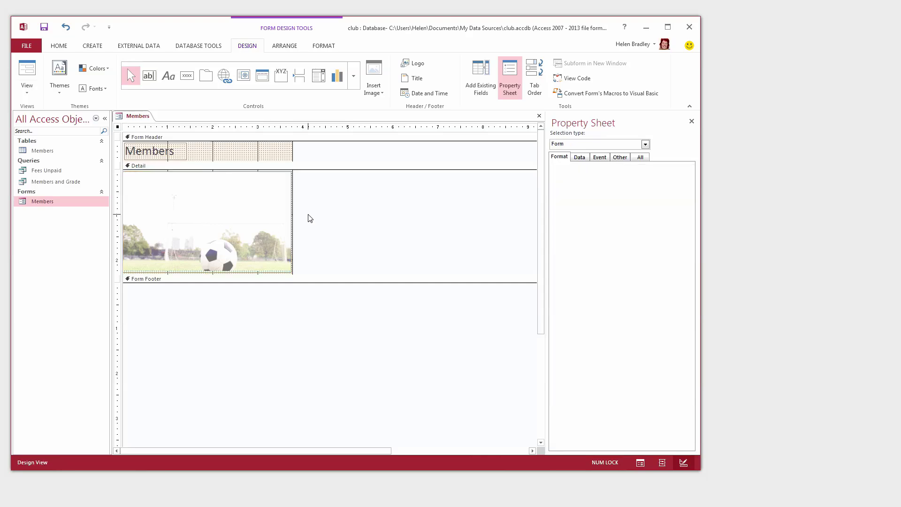
{"action": "left_click", "coordinate": [183, 185]}
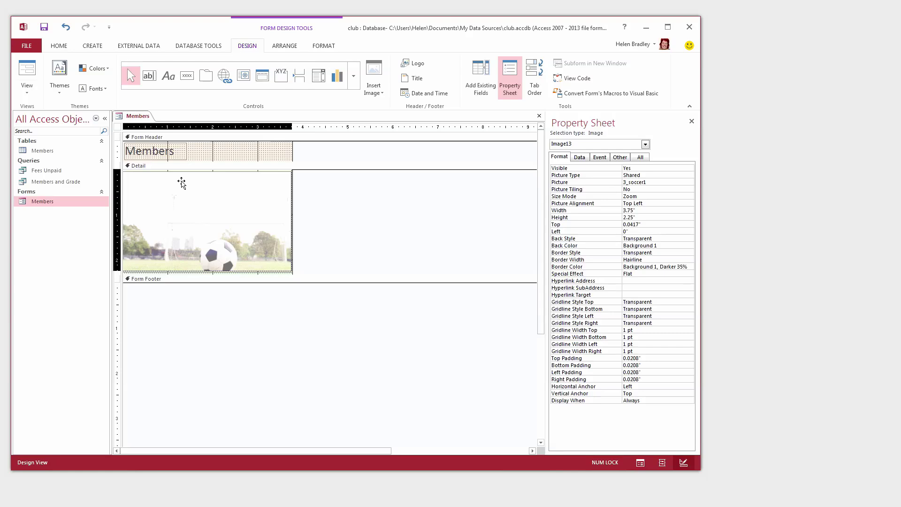
{"action": "left_click_drag", "start_coordinate": [182, 183], "coordinate": [225, 195]}
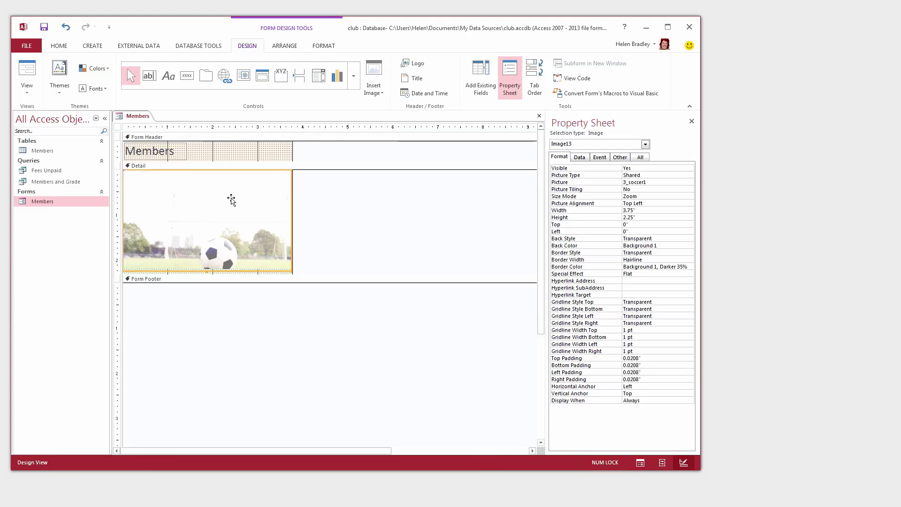
{"action": "left_click_drag", "start_coordinate": [208, 274], "coordinate": [207, 272]}
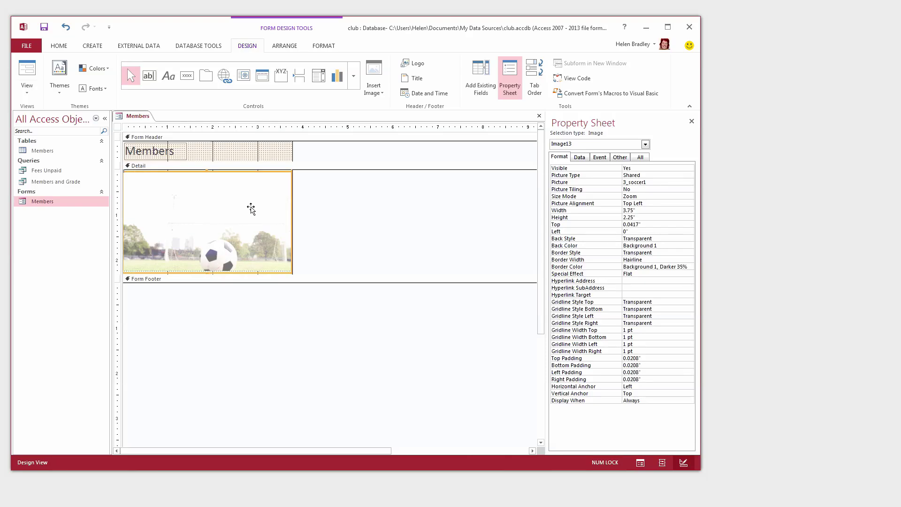
Send the soccer image to the back, behind the form's labels and fields.
{"action": "right_click", "coordinate": [250, 208]}
{"action": "mouse_move", "coordinate": [200, 383]}
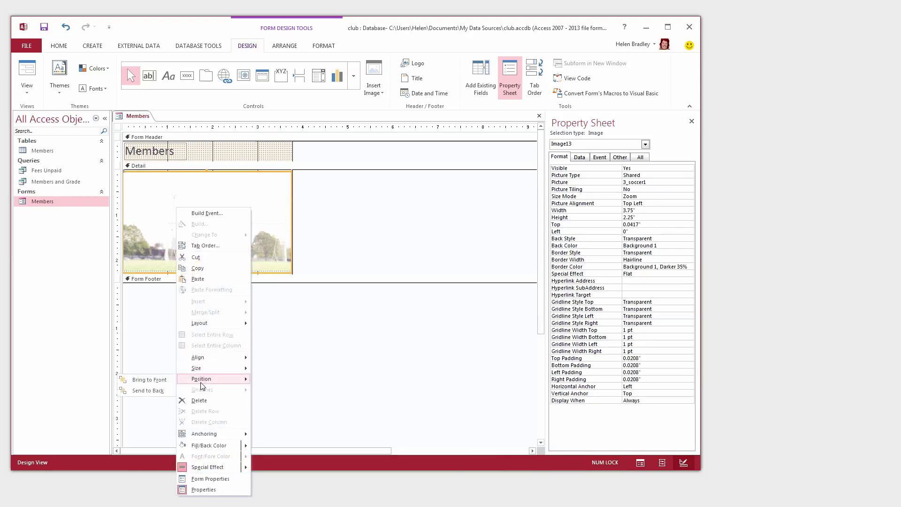
{"action": "left_click", "coordinate": [147, 391]}
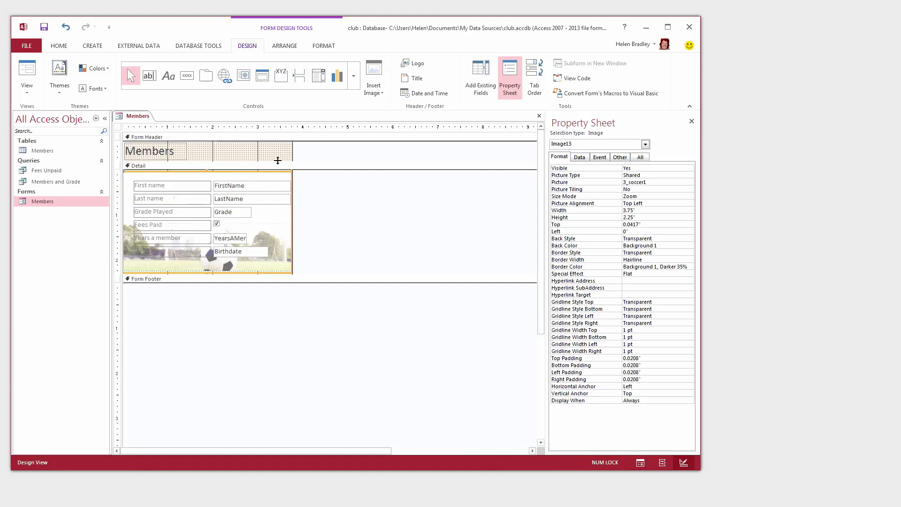
Display the Members form in Form View and check the Last name, Grade Played and Years a member fields.
{"action": "left_click", "coordinate": [316, 207]}
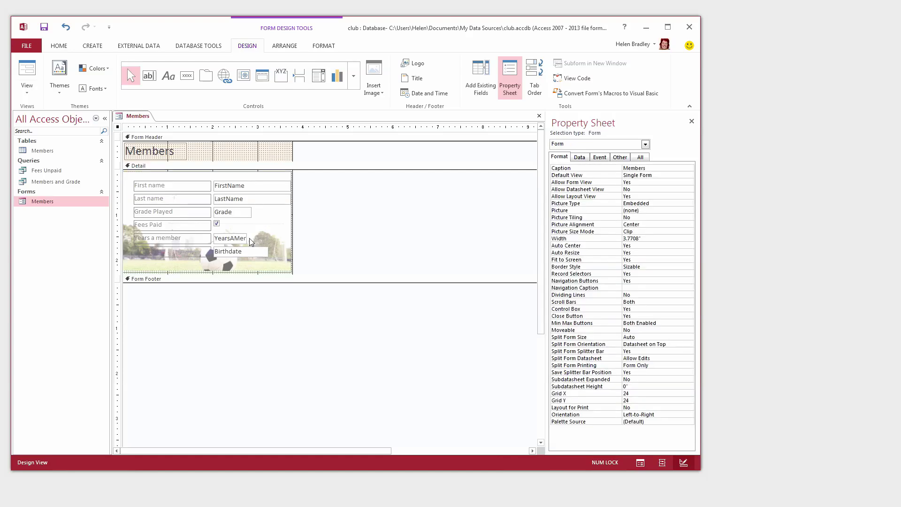
{"action": "left_click", "coordinate": [27, 87]}
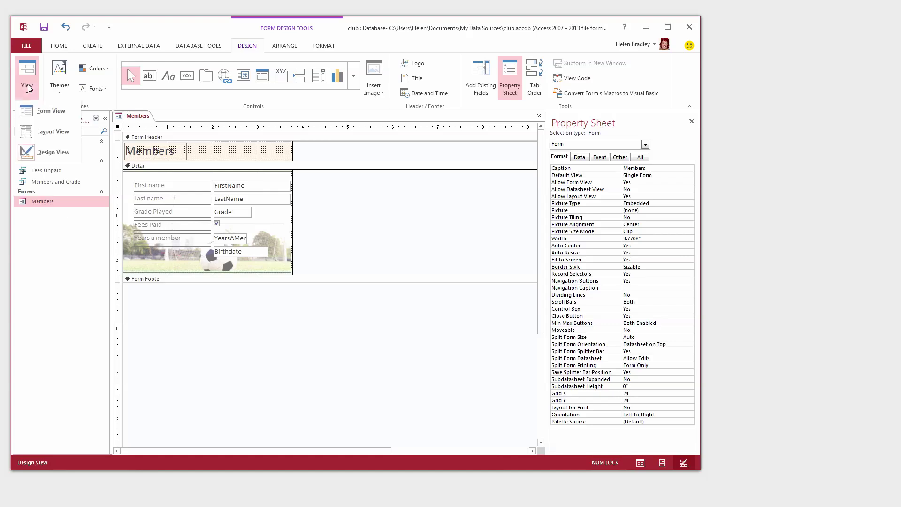
{"action": "left_click", "coordinate": [47, 113]}
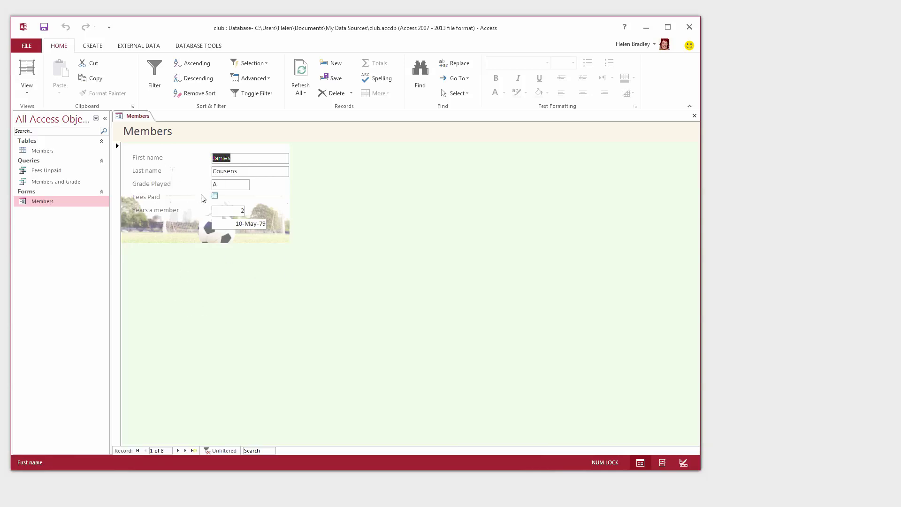
{"action": "left_click", "coordinate": [244, 170]}
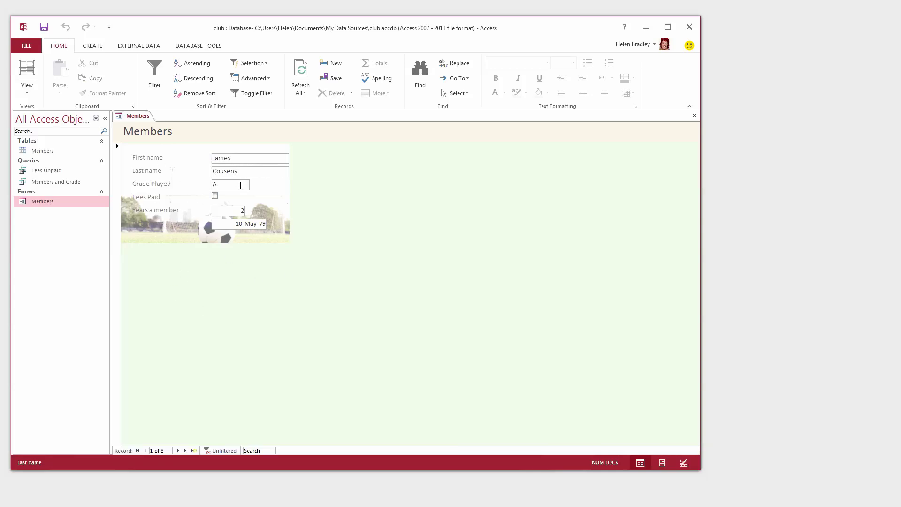
{"action": "left_click", "coordinate": [238, 185]}
{"action": "left_click", "coordinate": [226, 211]}
Return to Design View and narrow the Grade text box to about 0.27 inches wide.
{"action": "left_click", "coordinate": [31, 95]}
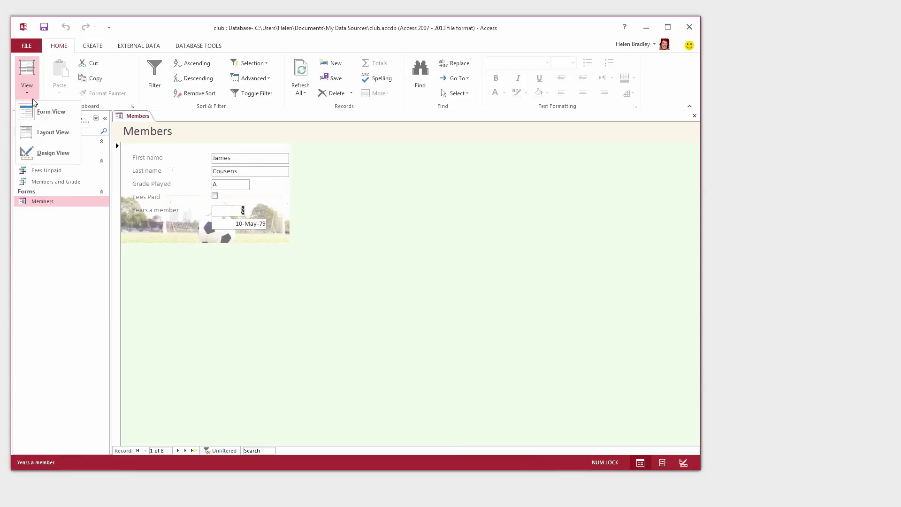
{"action": "left_click", "coordinate": [44, 153]}
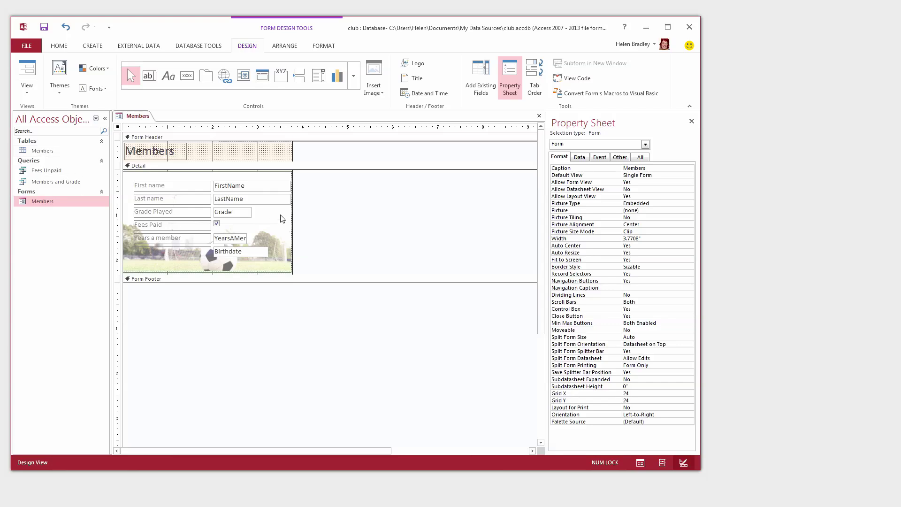
{"action": "left_click", "coordinate": [244, 214]}
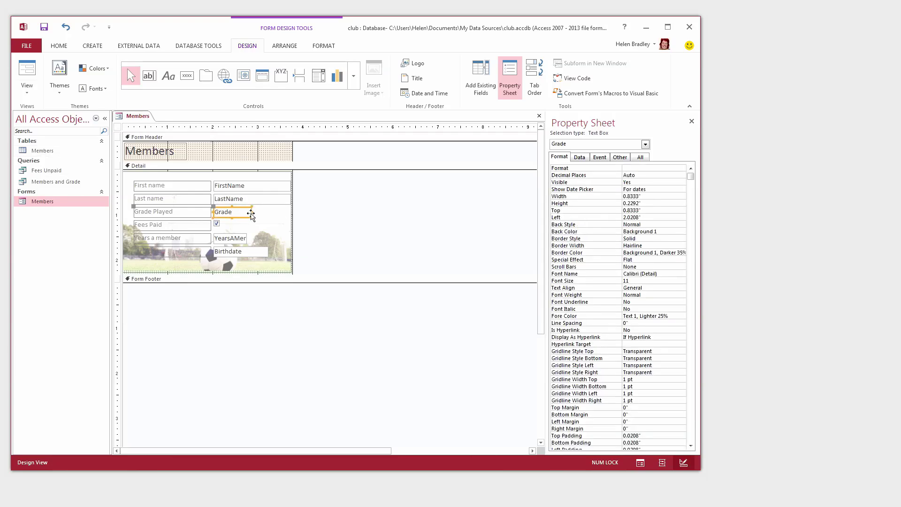
{"action": "left_click", "coordinate": [226, 212]}
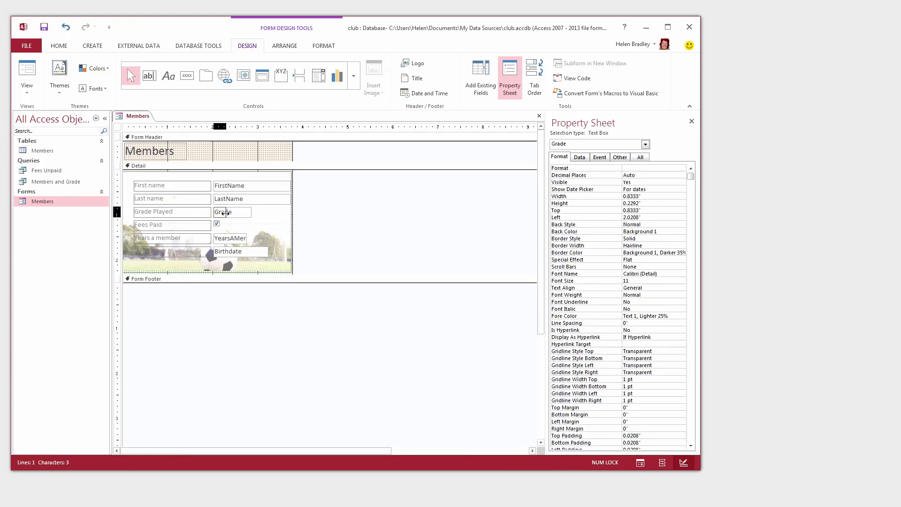
{"action": "left_click_drag", "start_coordinate": [251, 213], "coordinate": [226, 212]}
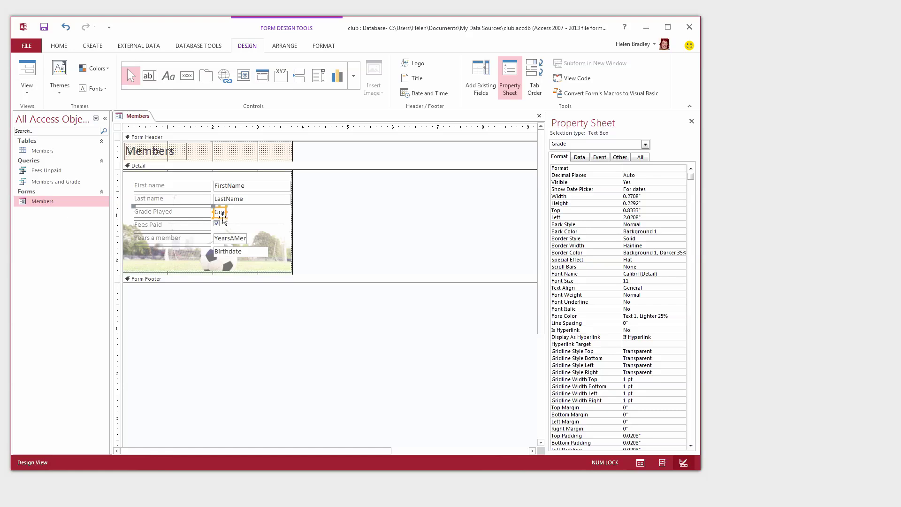
Narrow the YearsAMember text box to about 0.35 inches wide.
{"action": "left_click", "coordinate": [232, 238]}
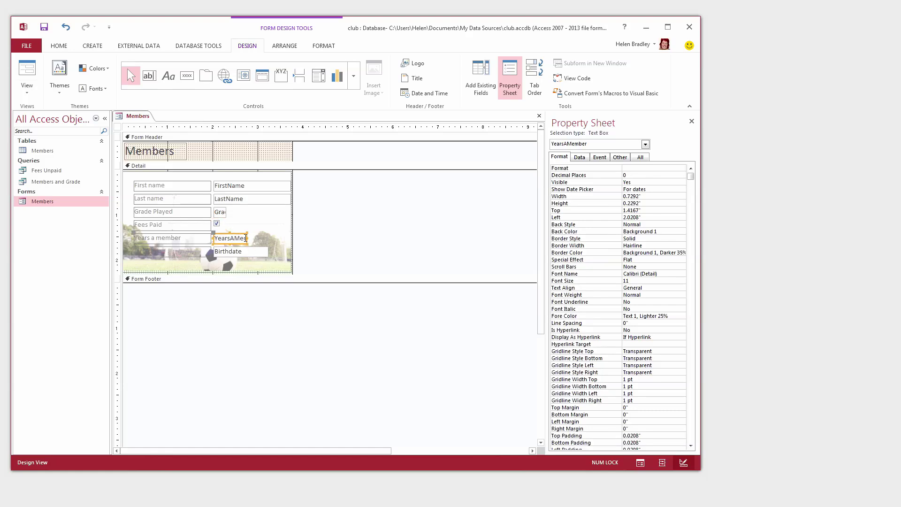
{"action": "left_click", "coordinate": [226, 238]}
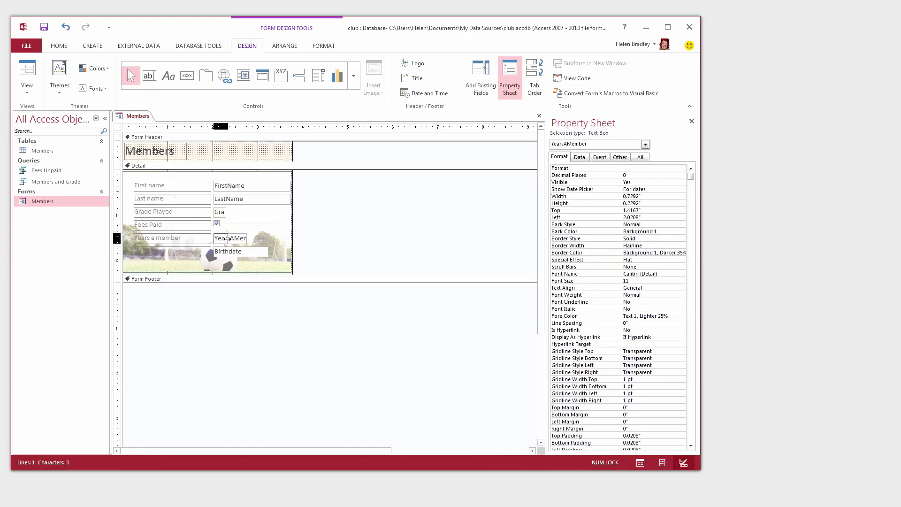
{"action": "left_click_drag", "start_coordinate": [227, 238], "coordinate": [230, 238]}
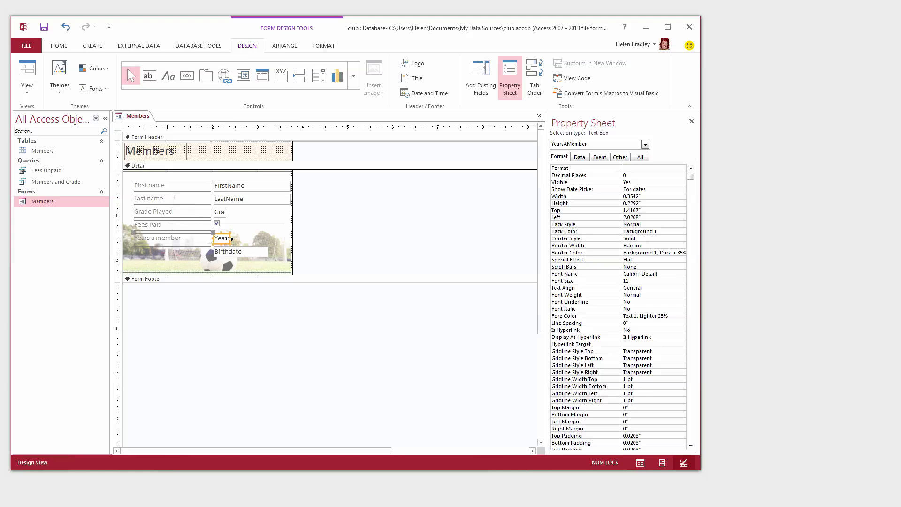
Check the narrowed fields and the birthdate row in Form View, and return to Design View.
{"action": "left_click", "coordinate": [28, 94]}
{"action": "left_click", "coordinate": [45, 157]}
{"action": "left_click", "coordinate": [33, 68]}
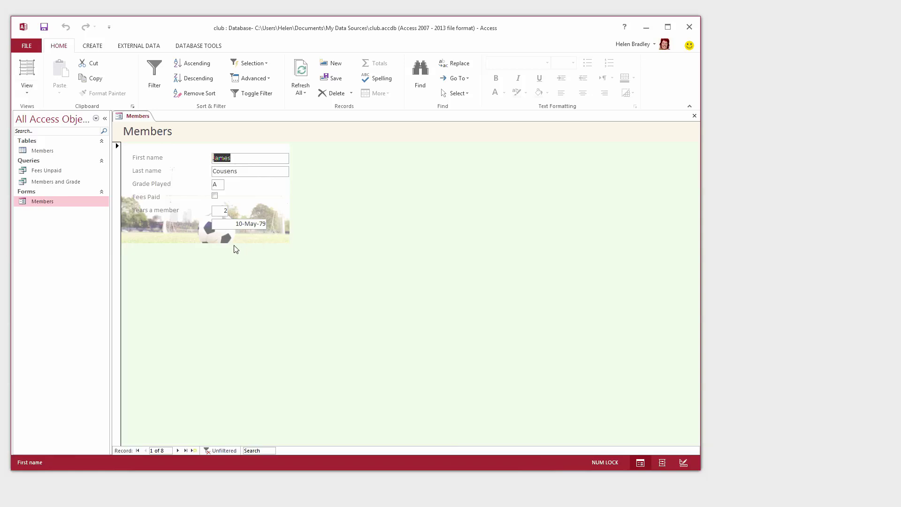
{"action": "left_click", "coordinate": [168, 228]}
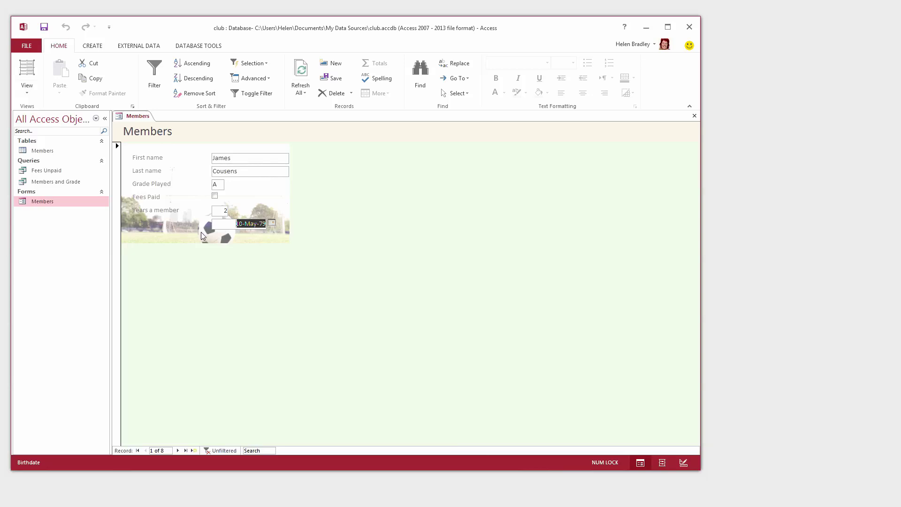
{"action": "left_click", "coordinate": [26, 89]}
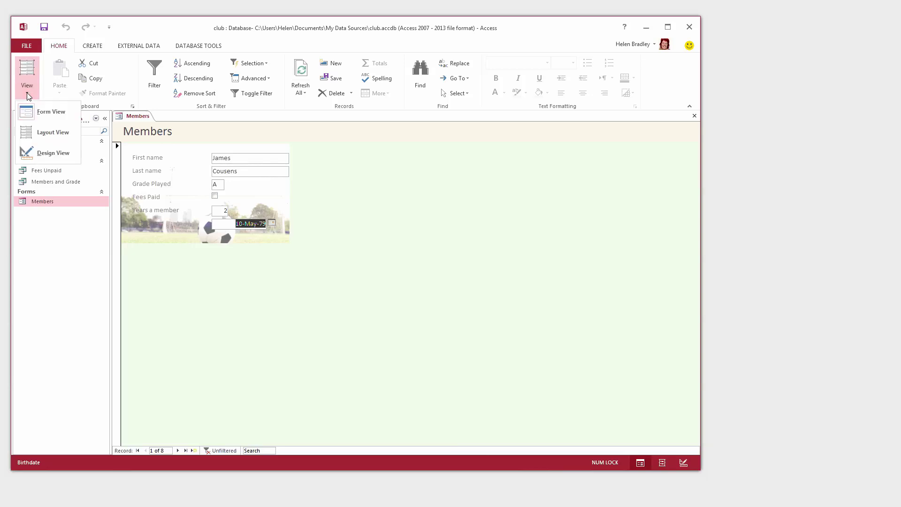
{"action": "left_click", "coordinate": [54, 156]}
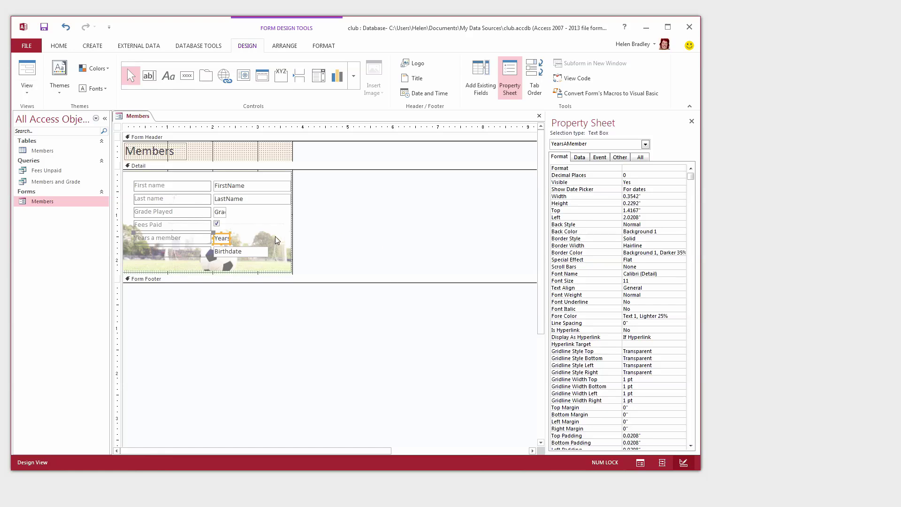
Close the Members form, saving its design changes, and reopen it from the database's Forms.
{"action": "left_click", "coordinate": [540, 116]}
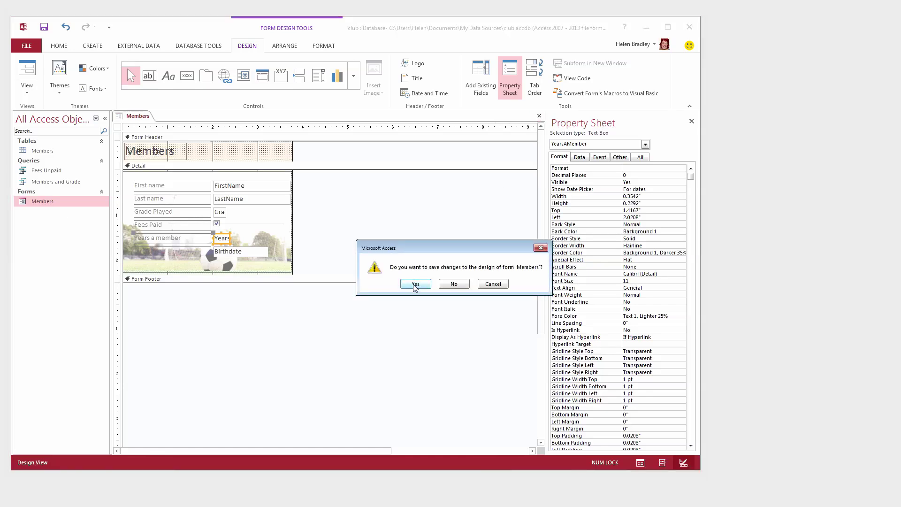
{"action": "left_click", "coordinate": [415, 285]}
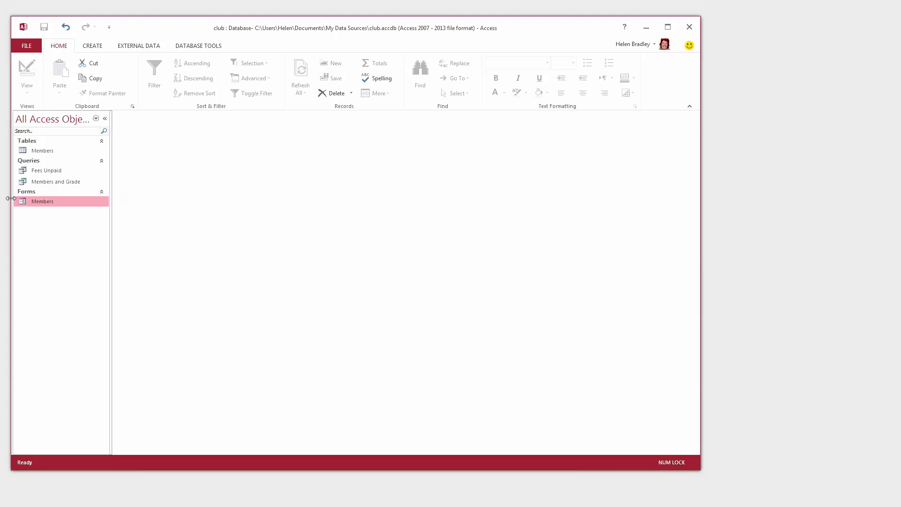
{"action": "double_click", "coordinate": [36, 201]}
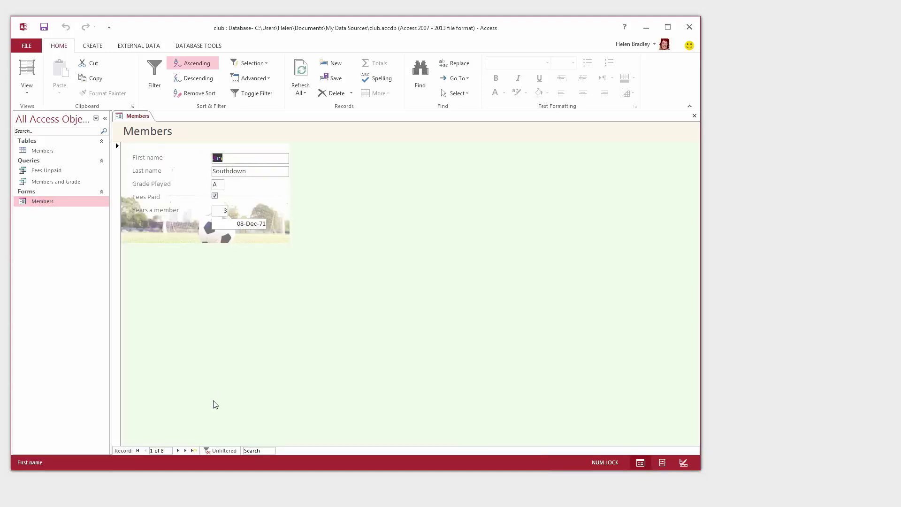
Browse forward five records in the Members form and back two records.
{"action": "left_click", "coordinate": [178, 450]}
{"action": "left_click", "coordinate": [177, 451]}
{"action": "left_click", "coordinate": [177, 451]}
{"action": "left_click", "coordinate": [177, 451]}
{"action": "left_click", "coordinate": [177, 451]}
{"action": "left_click", "coordinate": [145, 451]}
{"action": "left_click", "coordinate": [145, 450]}
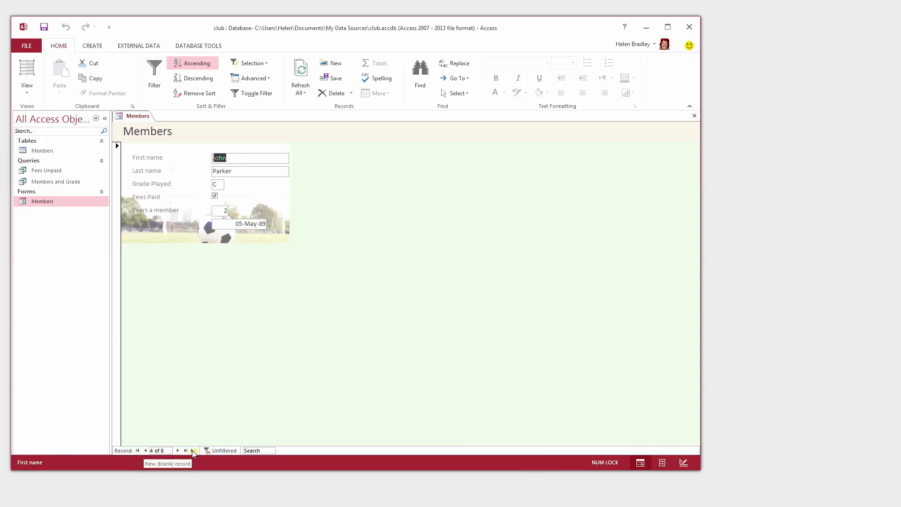